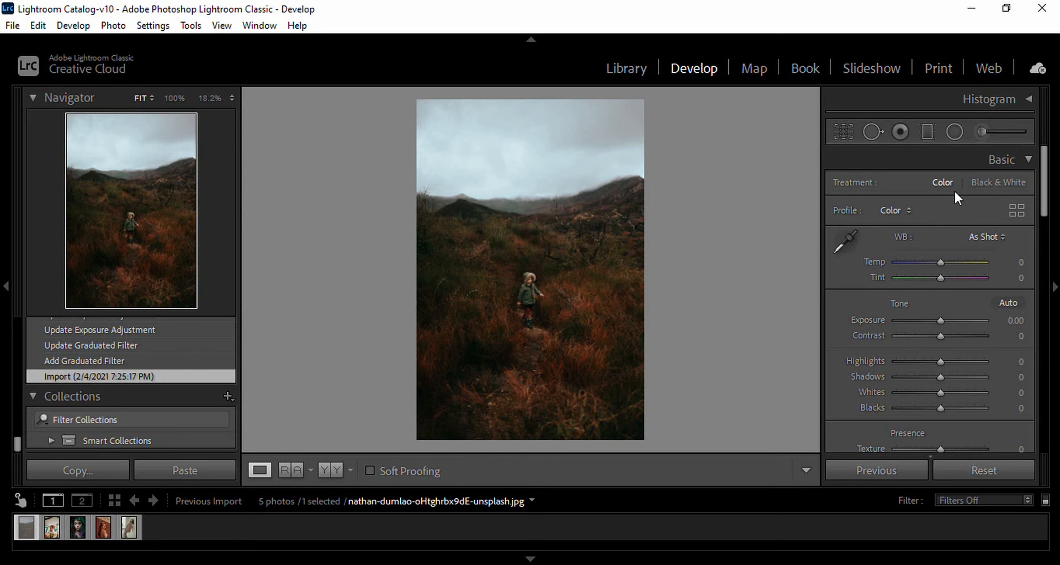
Try cropping the landscape photo tightly around the child with most of the sky removed, and revert to the imported state
click(844, 132)
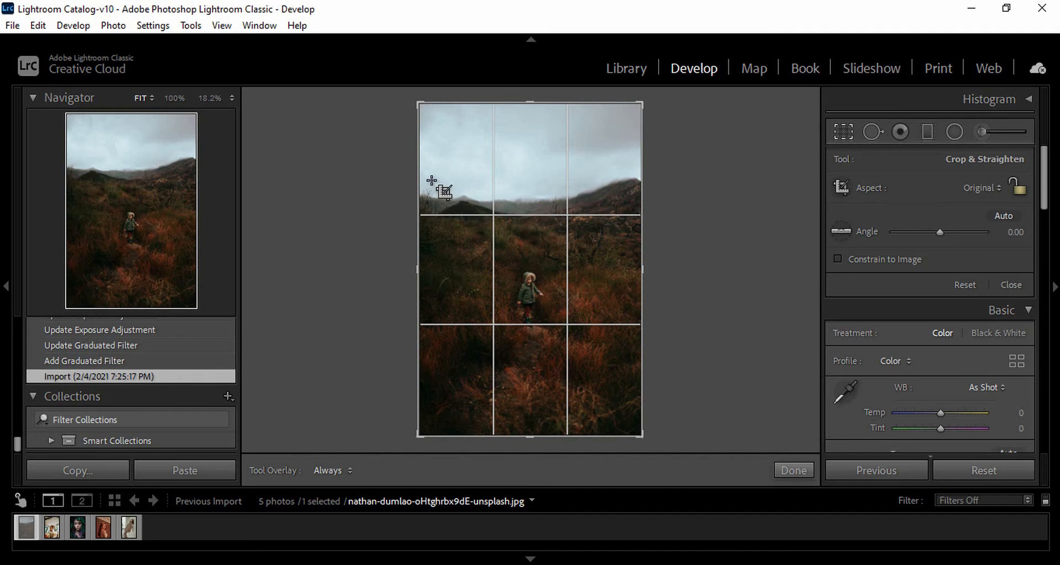
drag(442, 192, 632, 418)
key(Return)
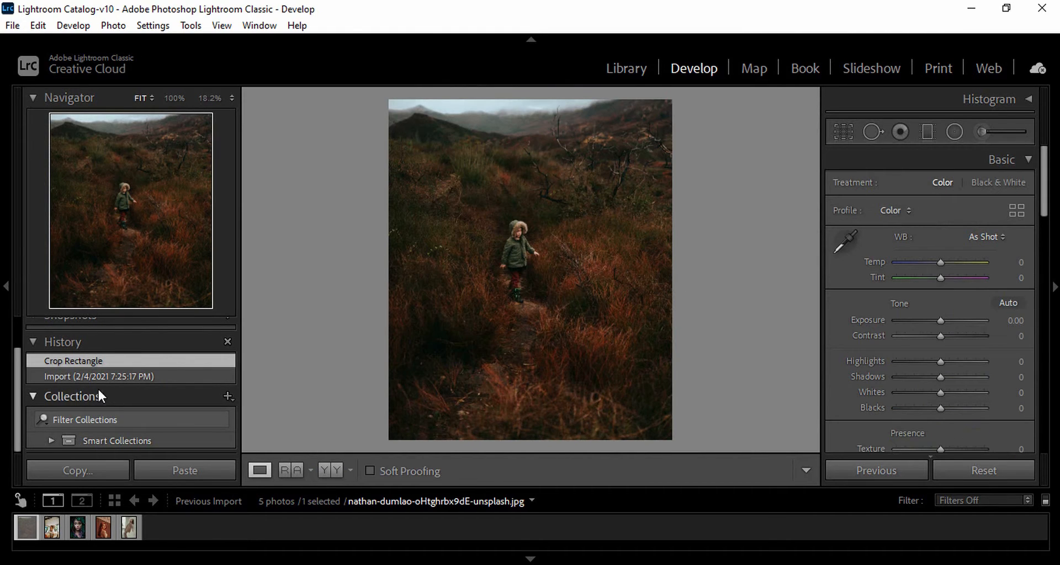
click(72, 376)
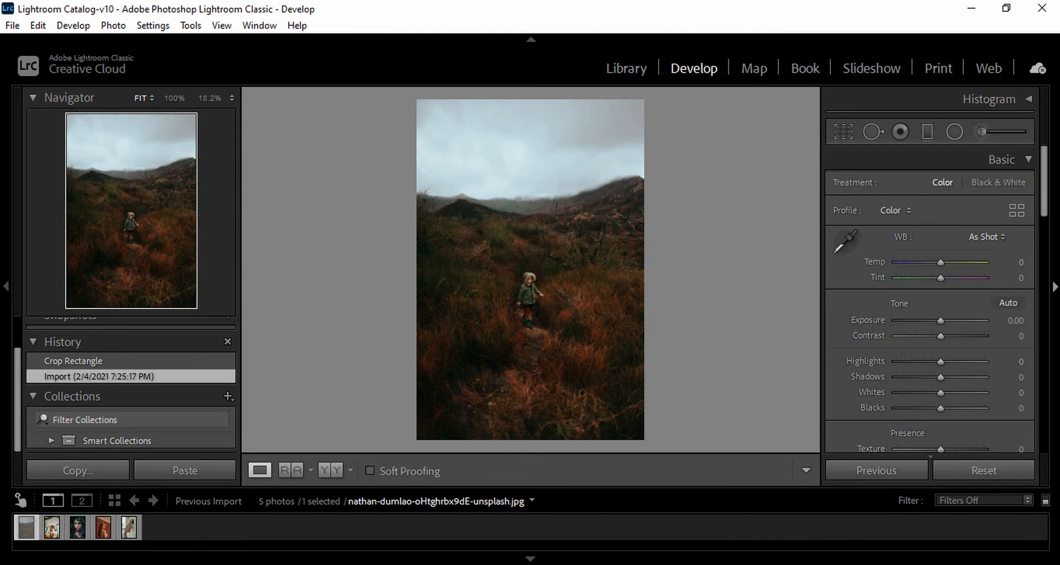
Open the red-haired woman's photo with the Spot Removal tool active and zoom it to 18.2%
click(874, 133)
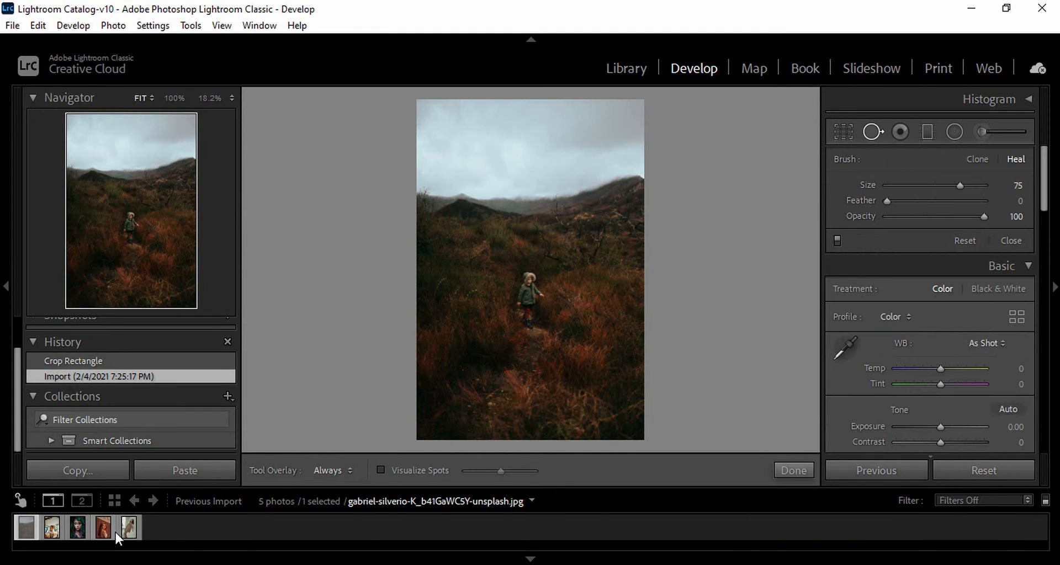
click(100, 529)
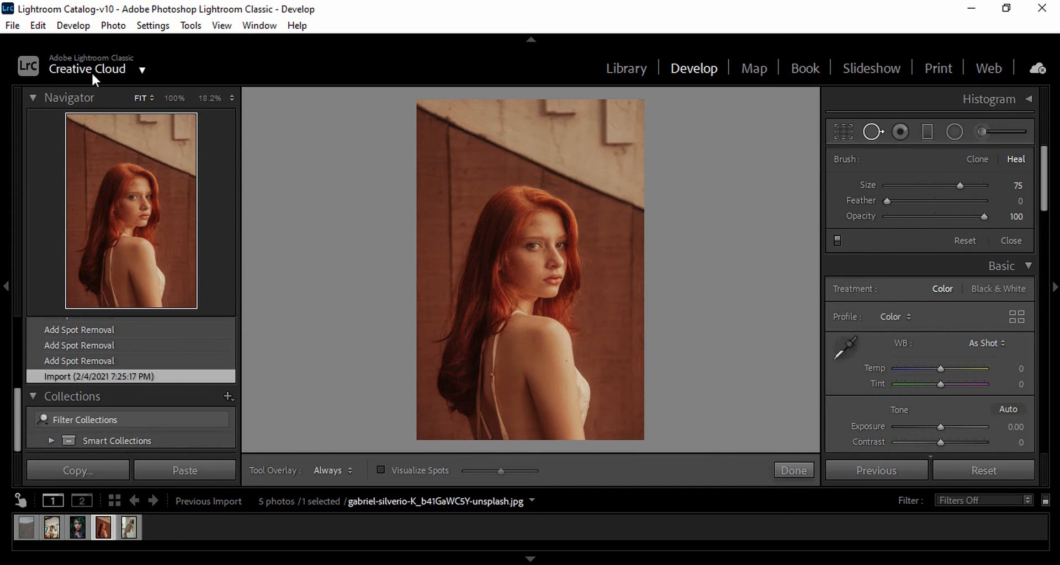
click(209, 97)
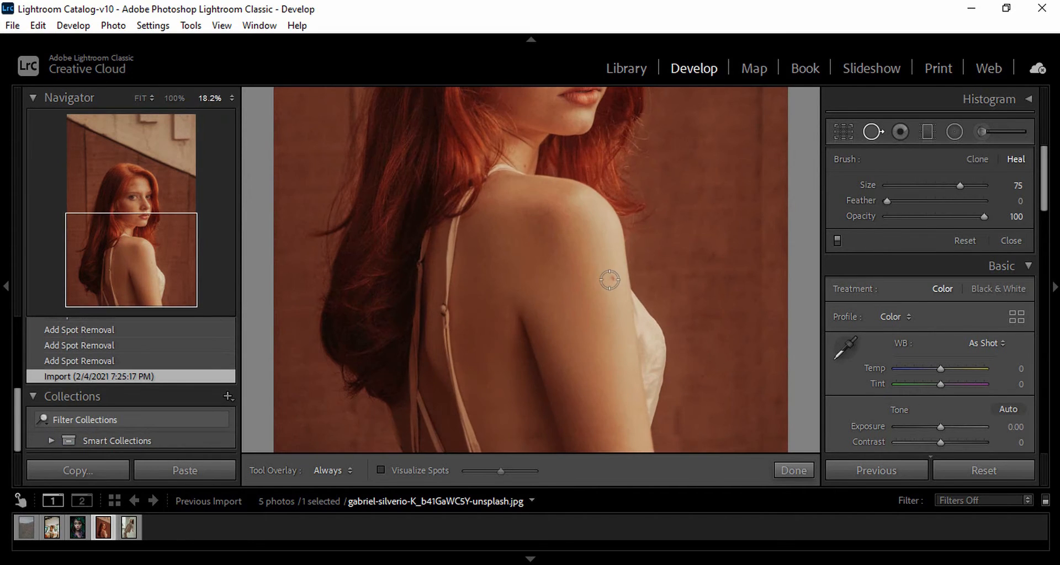
click(867, 131)
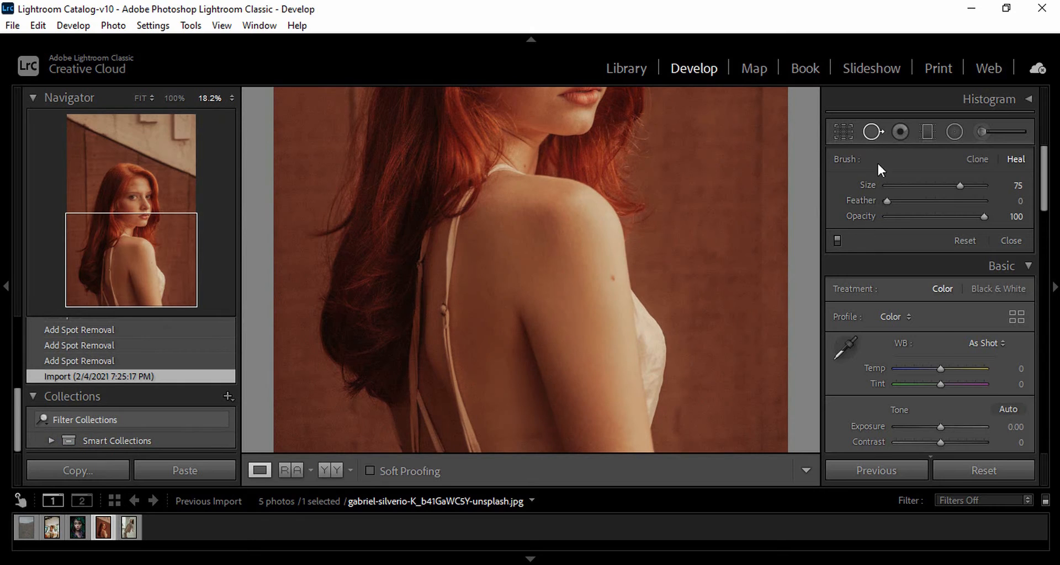
click(872, 132)
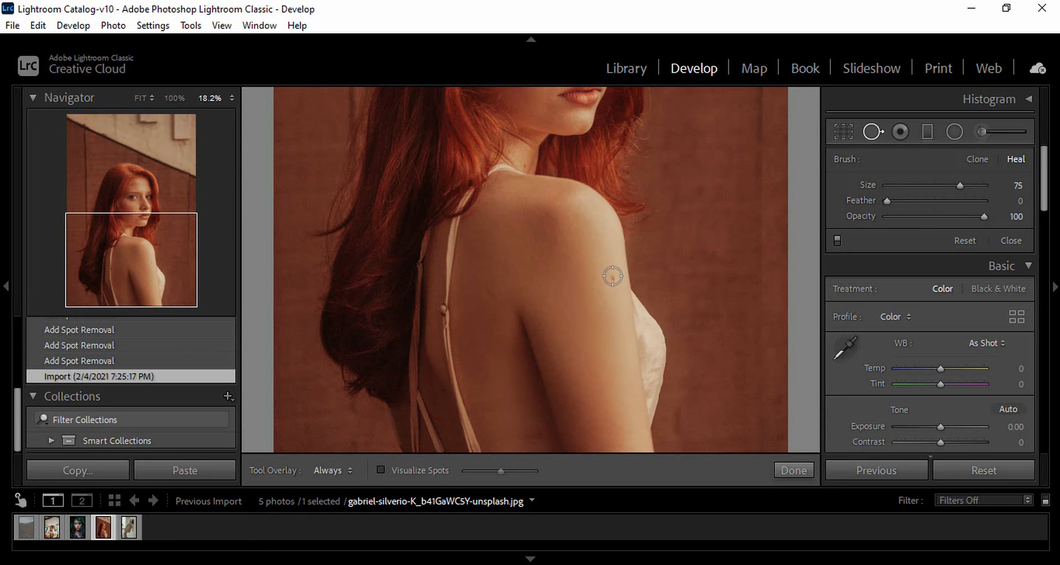
Heal the dark spot on the woman's upper arm with a size 75 brush and adjust its sample area
right_click(612, 277)
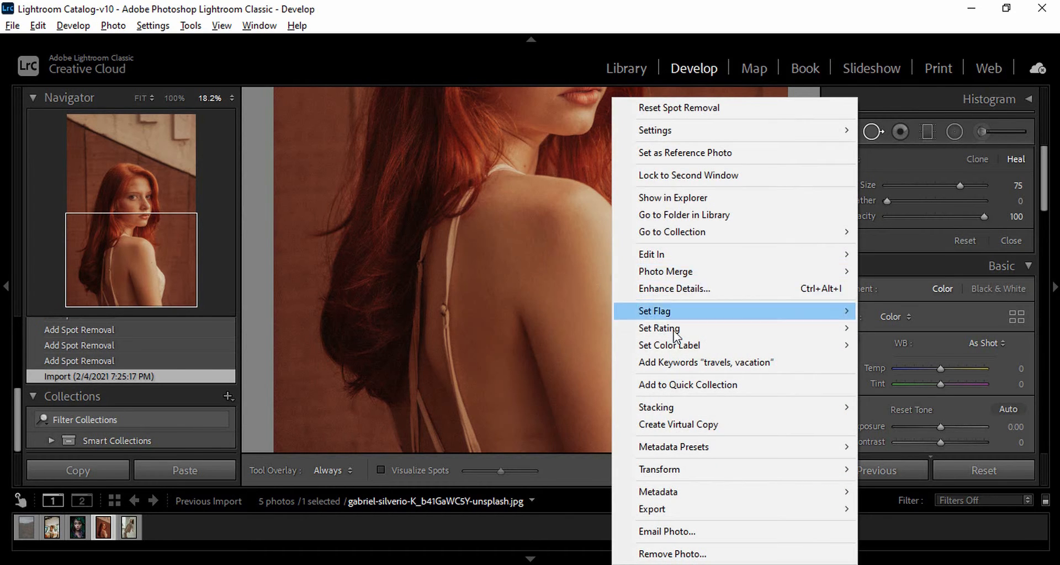
click(863, 383)
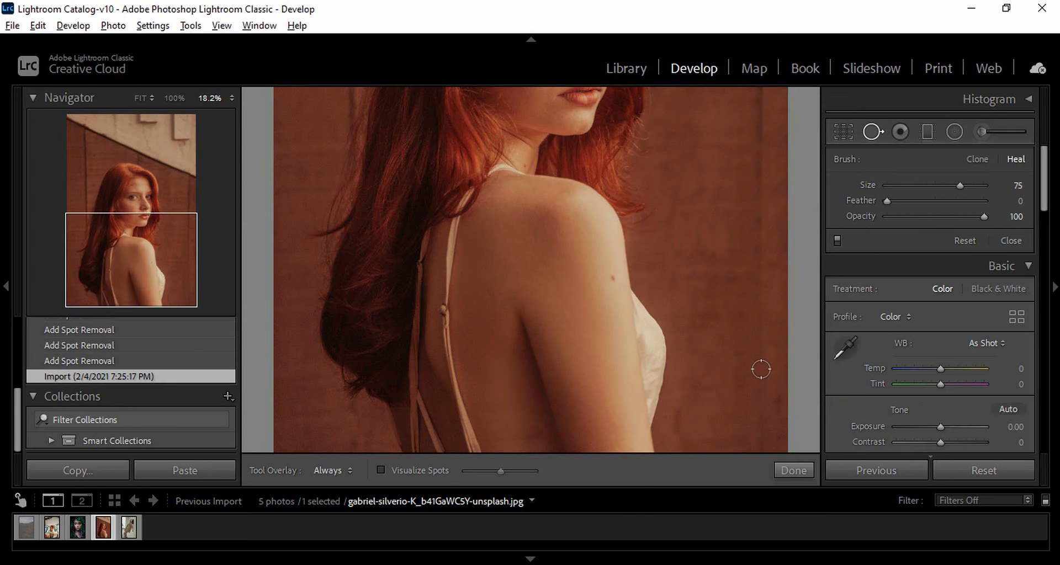
click(614, 278)
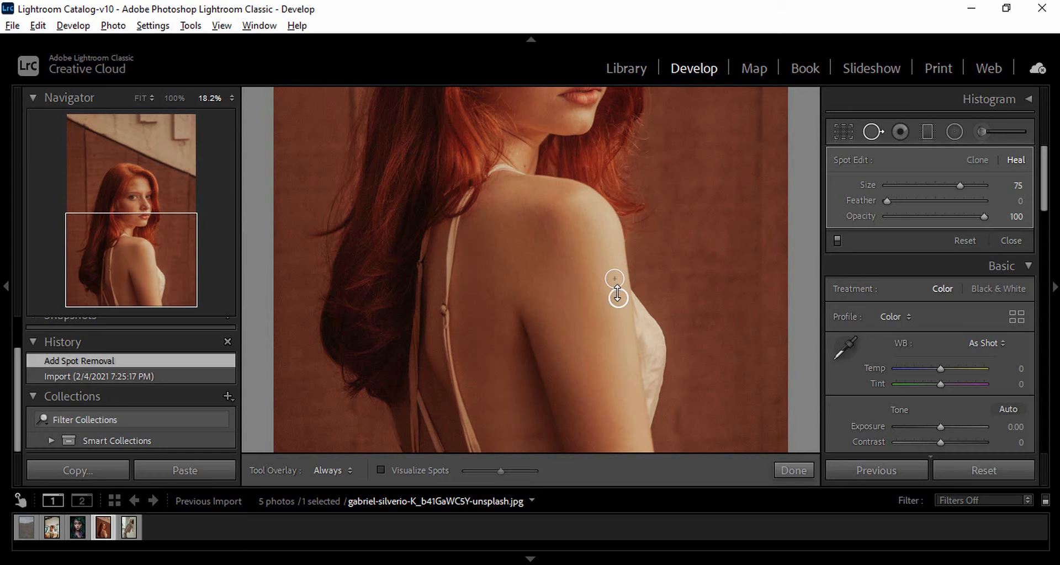
mouse_move(619, 298)
mouse_down()
mouse_move(486, 278)
mouse_move(487, 381)
mouse_move(629, 332)
mouse_up()
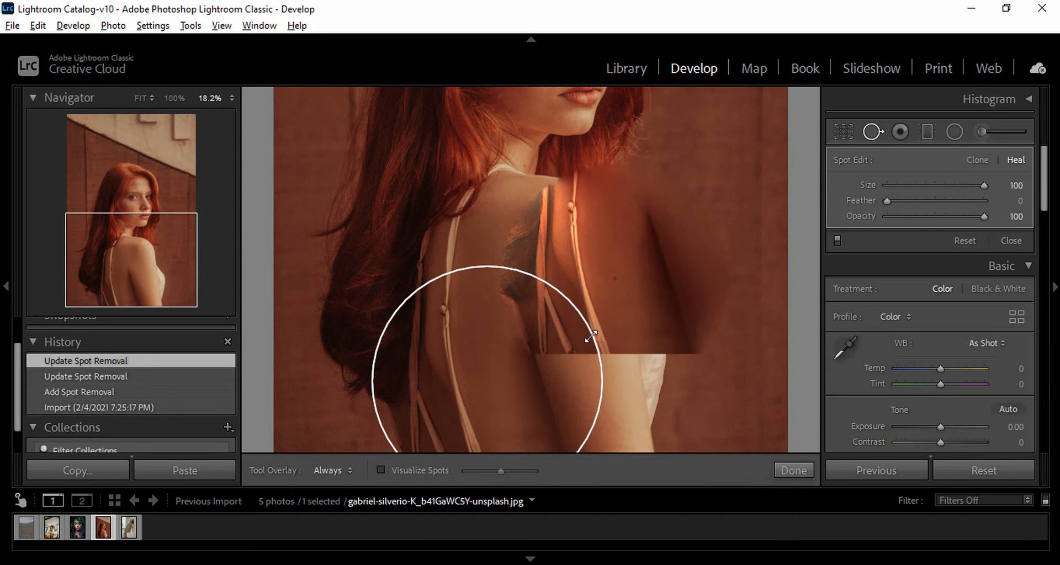
mouse_move(591, 335)
mouse_down()
mouse_move(478, 382)
mouse_move(598, 386)
mouse_move(617, 301)
mouse_up()
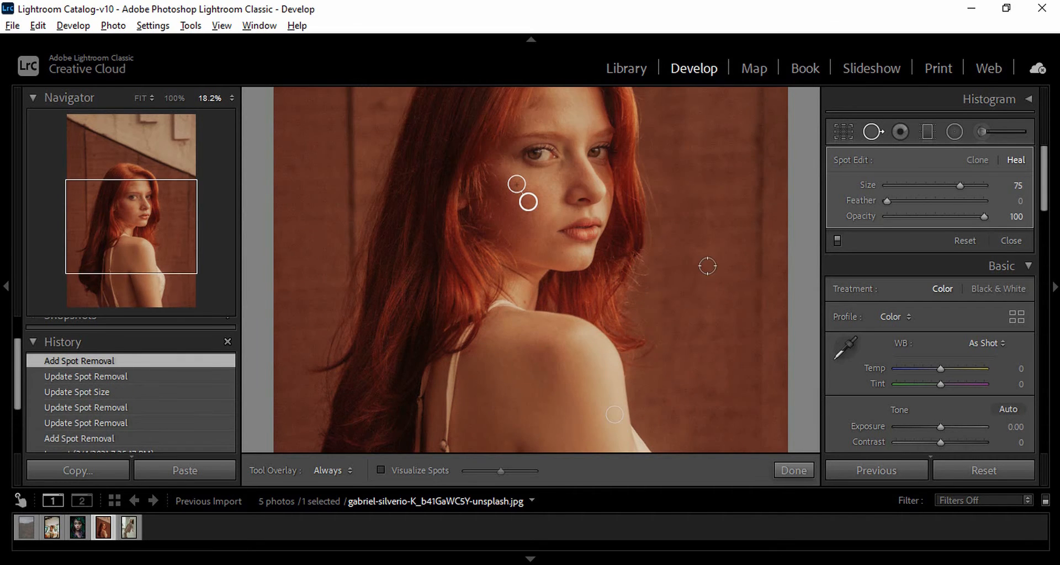
drag(550, 300, 636, 157)
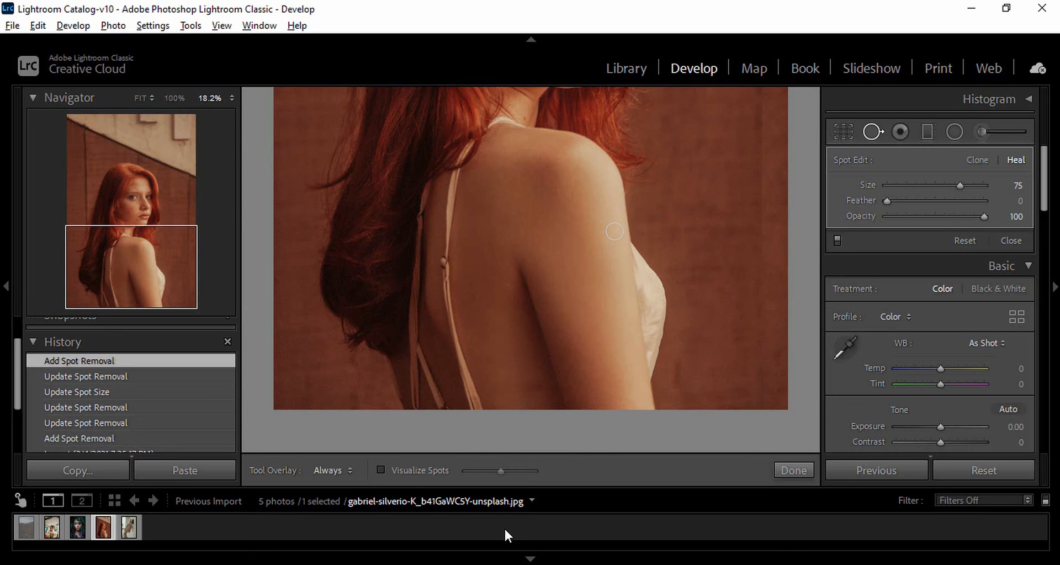
Open the photo of the man in the car and heal the long scratch near the ceiling's upper edge, adjusting its sample area
click(52, 527)
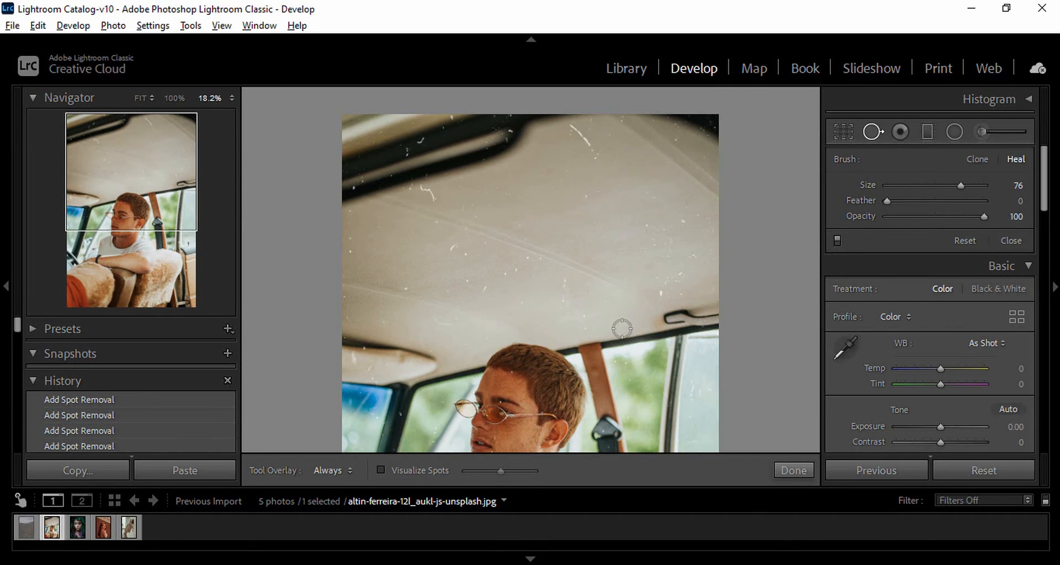
key(space)
drag(603, 355, 655, 174)
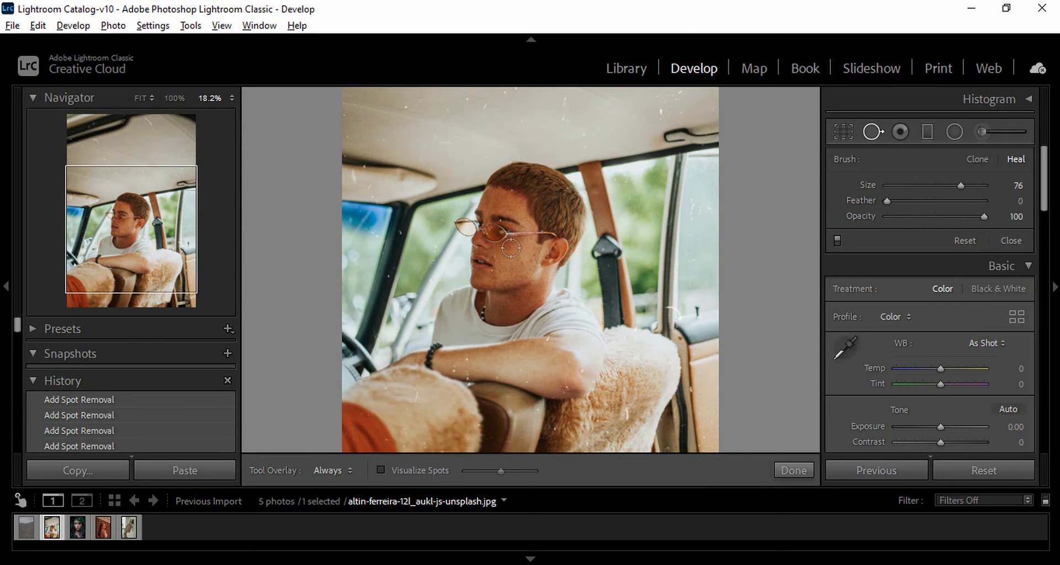
drag(563, 185, 591, 352)
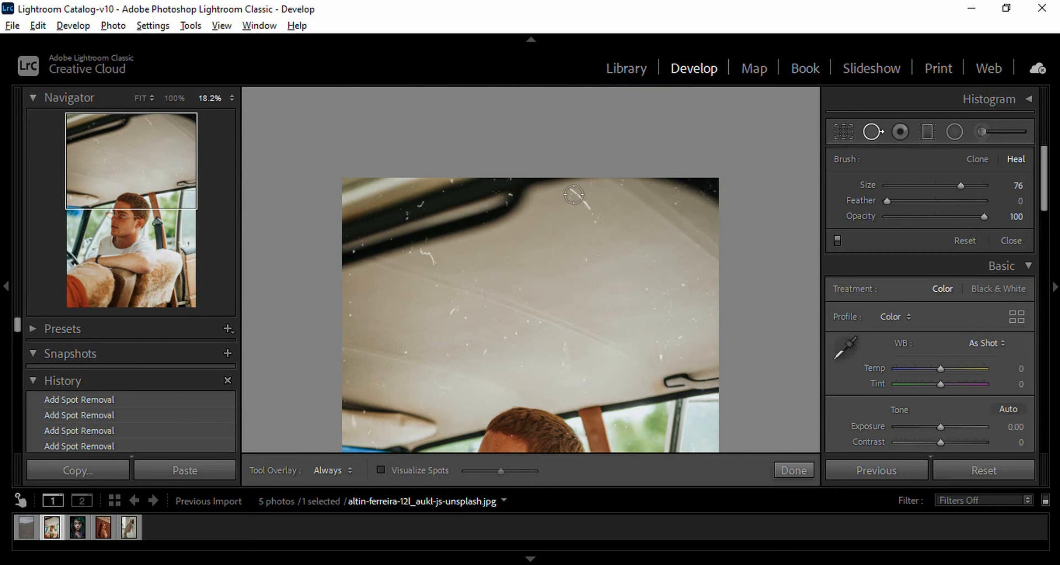
drag(574, 194, 588, 206)
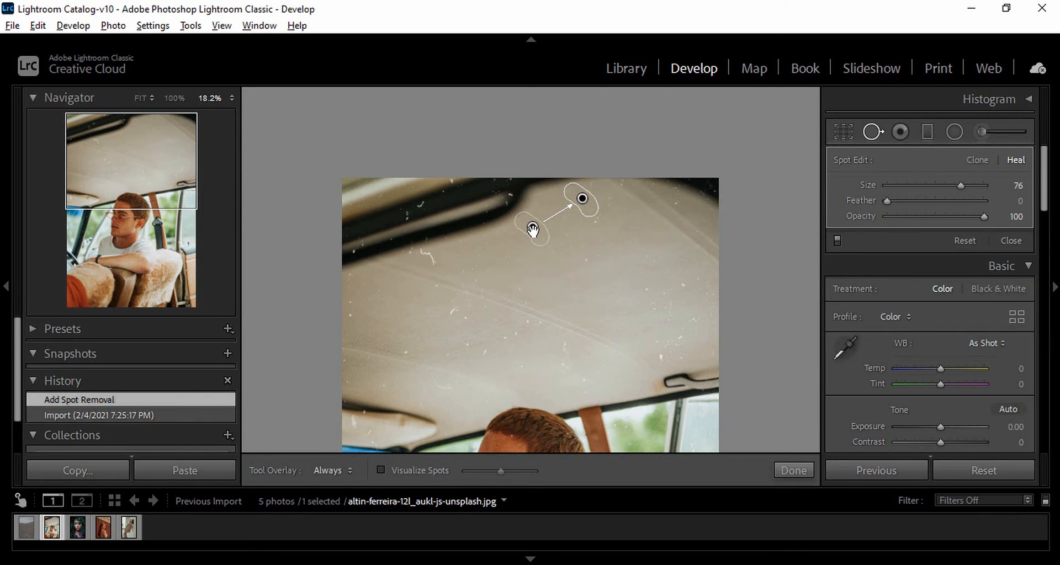
drag(532, 230, 531, 229)
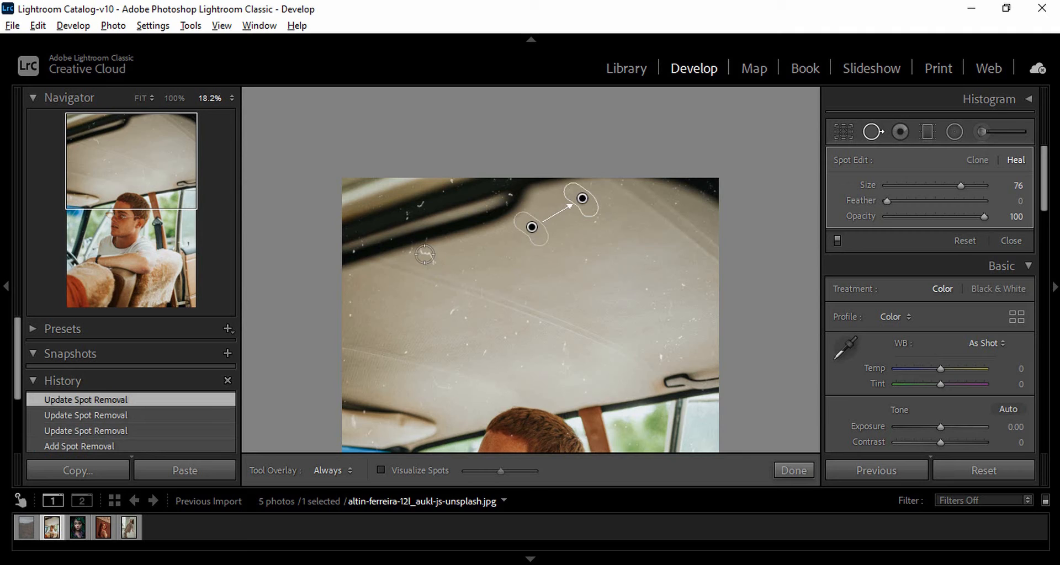
Heal the curved scratch on the car ceiling and retouch the mark on the dark trim above it using Clone mode
drag(424, 254, 426, 261)
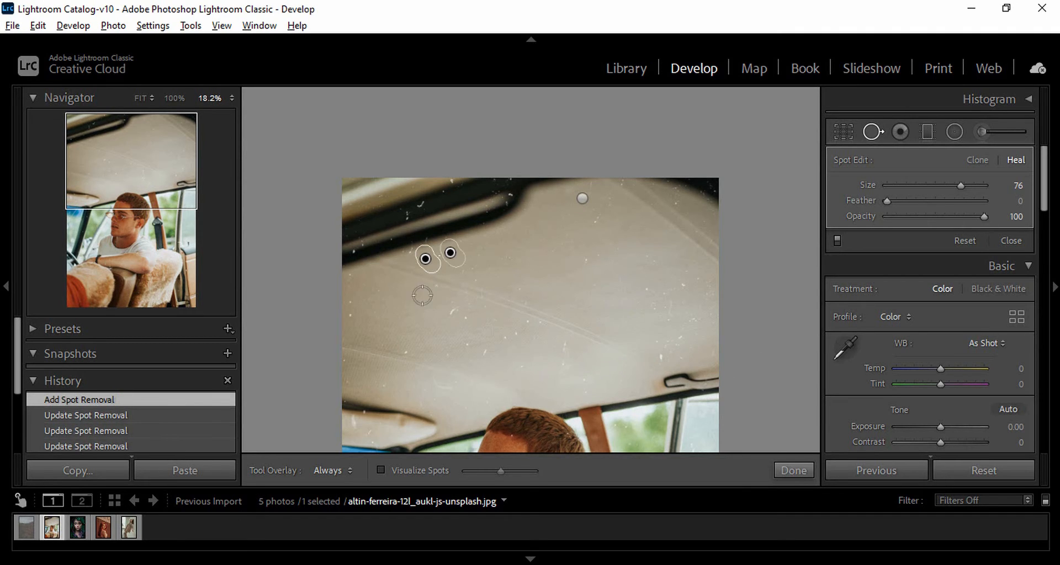
click(420, 205)
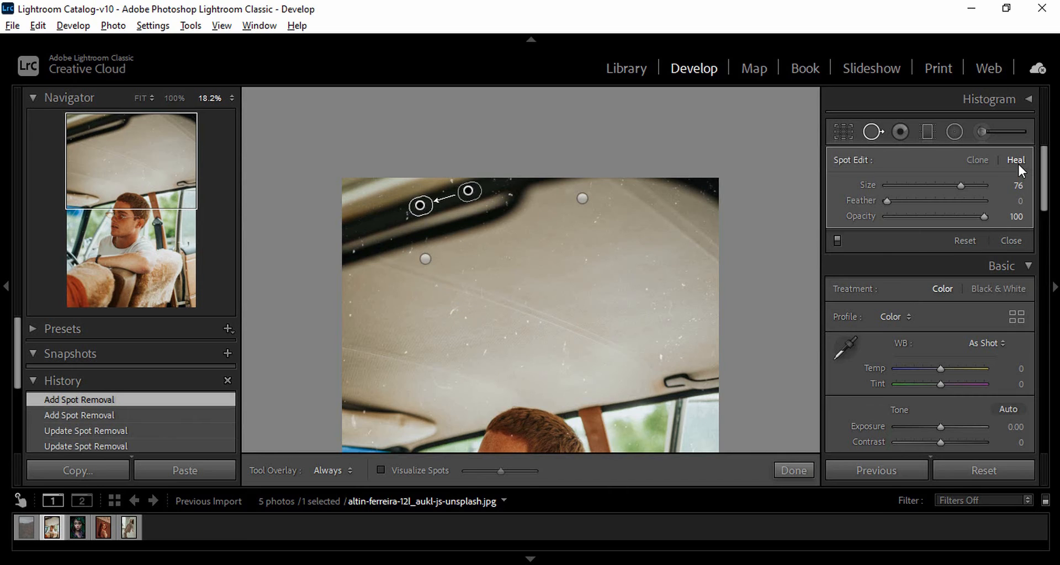
click(975, 161)
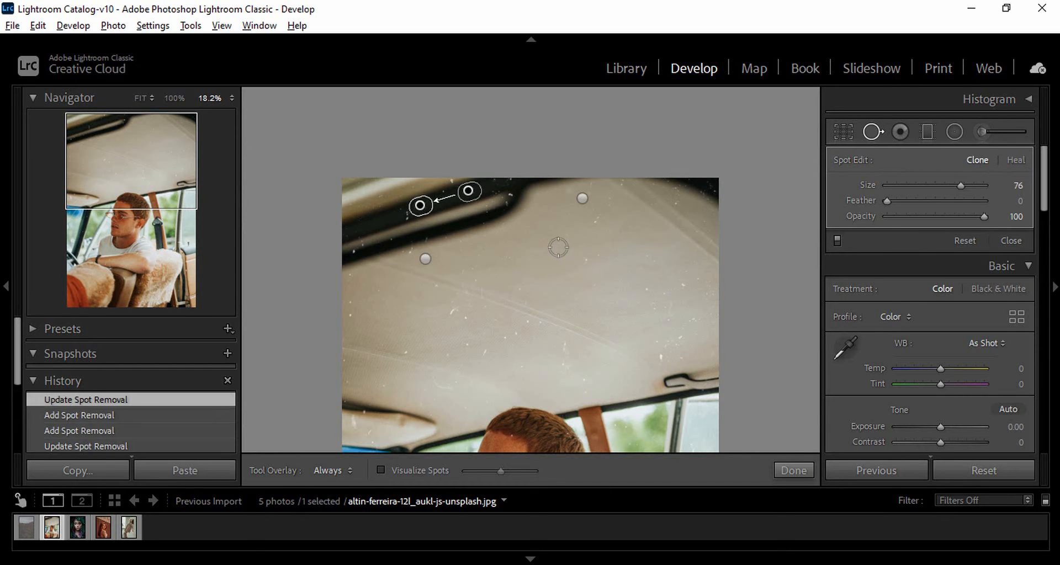
Clone over the specks in the middle of the car ceiling, with feather 30 and opacity 51
click(582, 257)
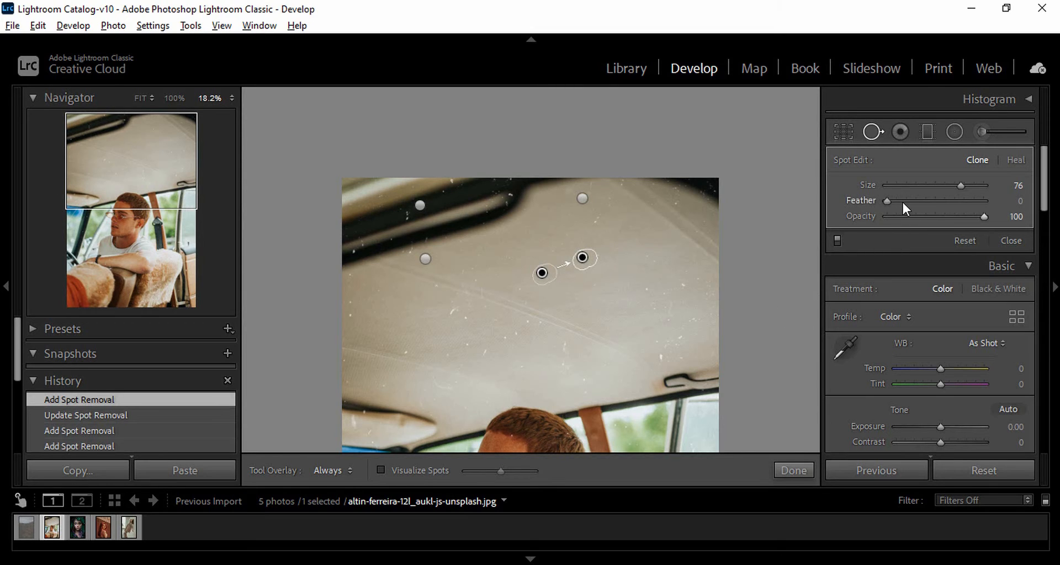
drag(885, 204, 915, 201)
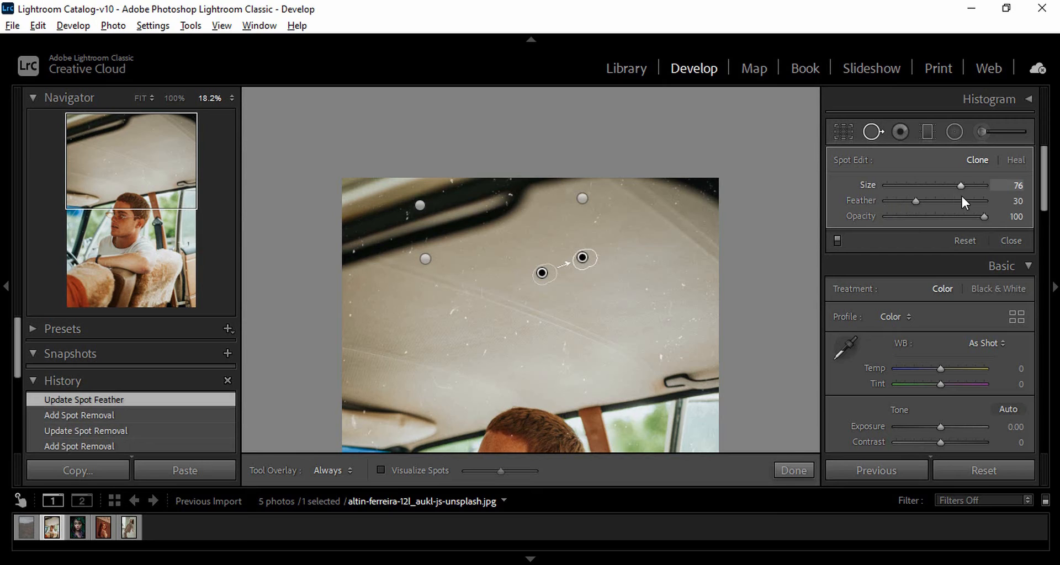
drag(985, 217, 936, 216)
Clone over another speck just below the long ceiling scratch, with feather 34 and opacity 90
click(627, 217)
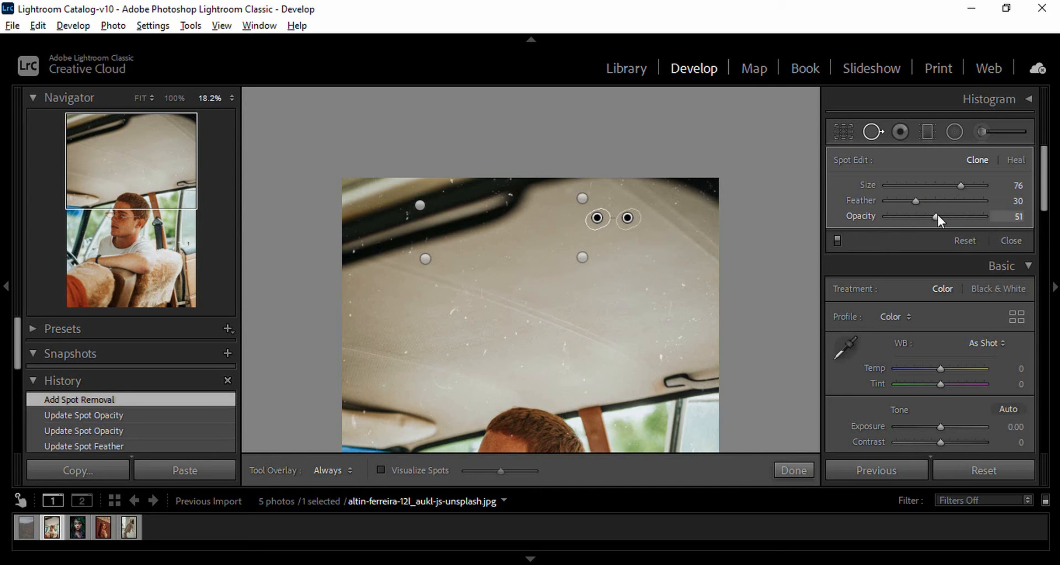
drag(980, 218, 973, 218)
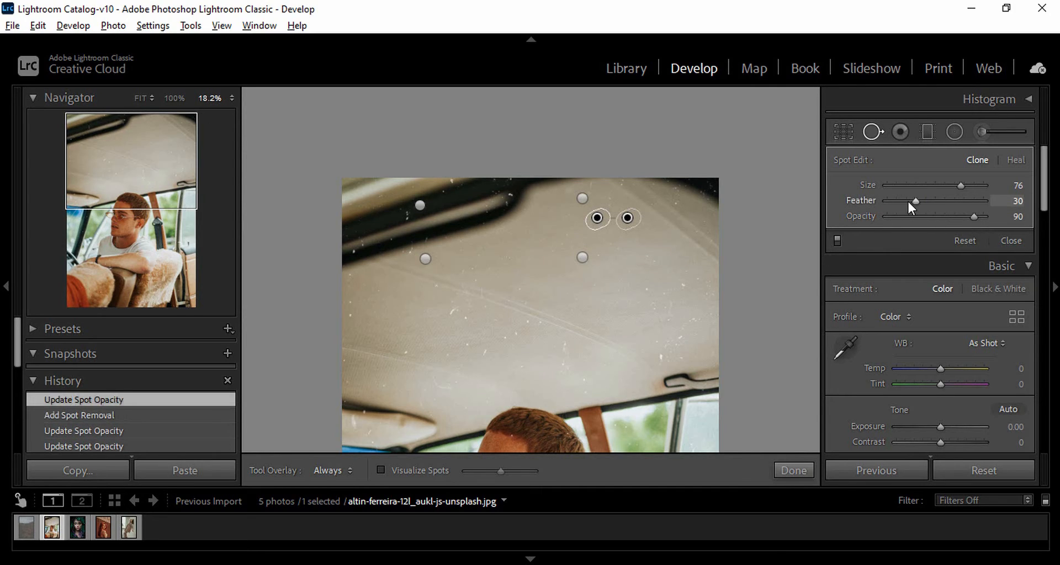
drag(916, 200, 920, 200)
Clone out three more specks across the lower ceiling, moving the first one's sample area close beside it
click(455, 310)
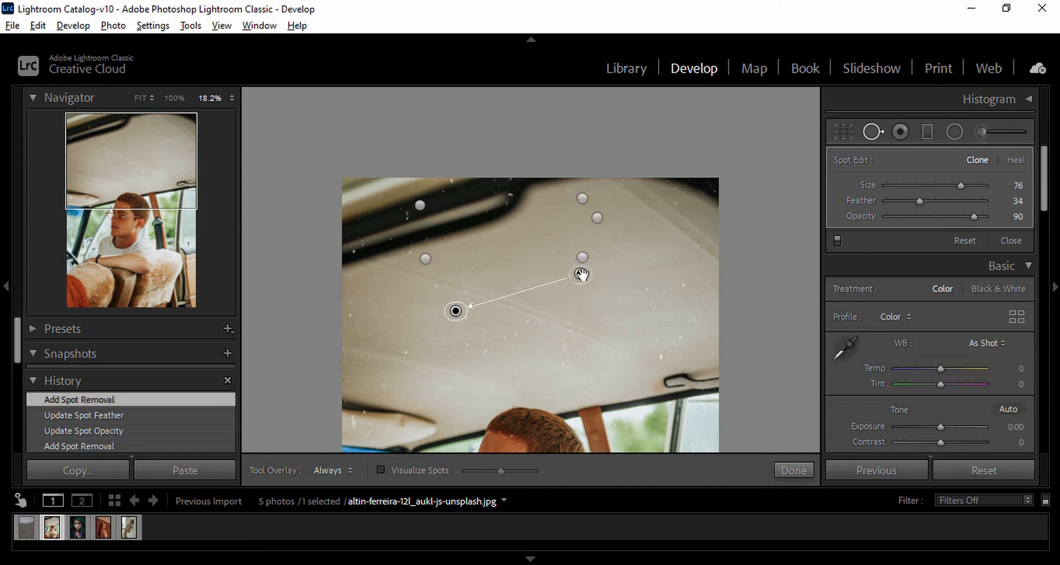
mouse_move(583, 274)
mouse_down()
mouse_move(577, 303)
mouse_move(412, 316)
mouse_move(433, 332)
mouse_up()
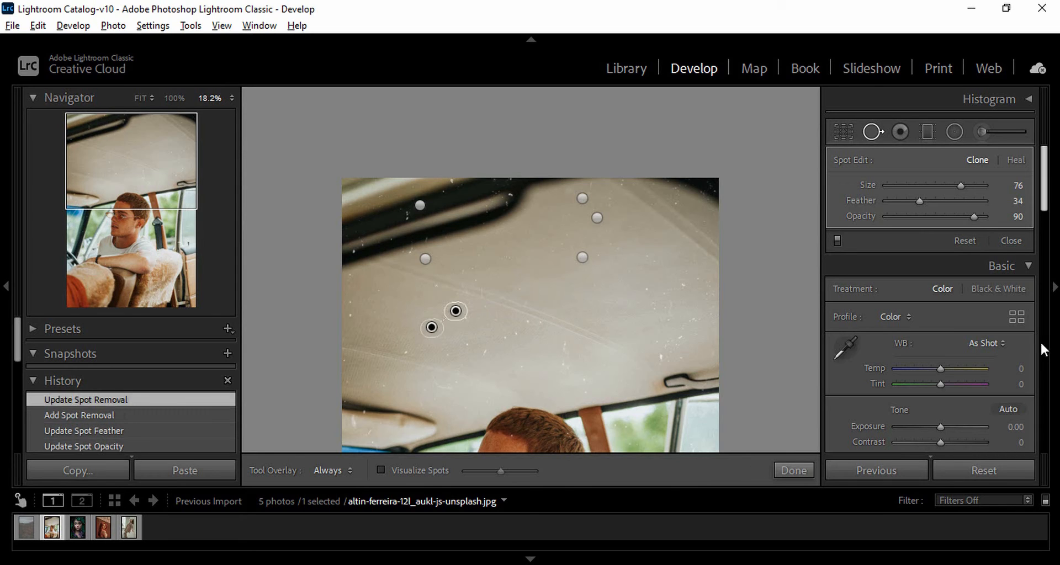
click(518, 333)
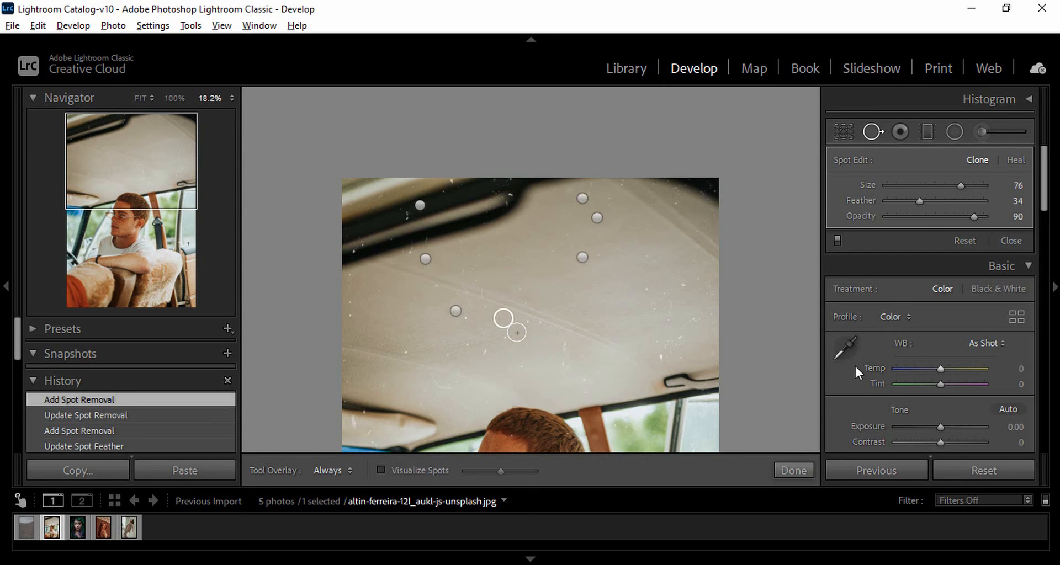
click(485, 351)
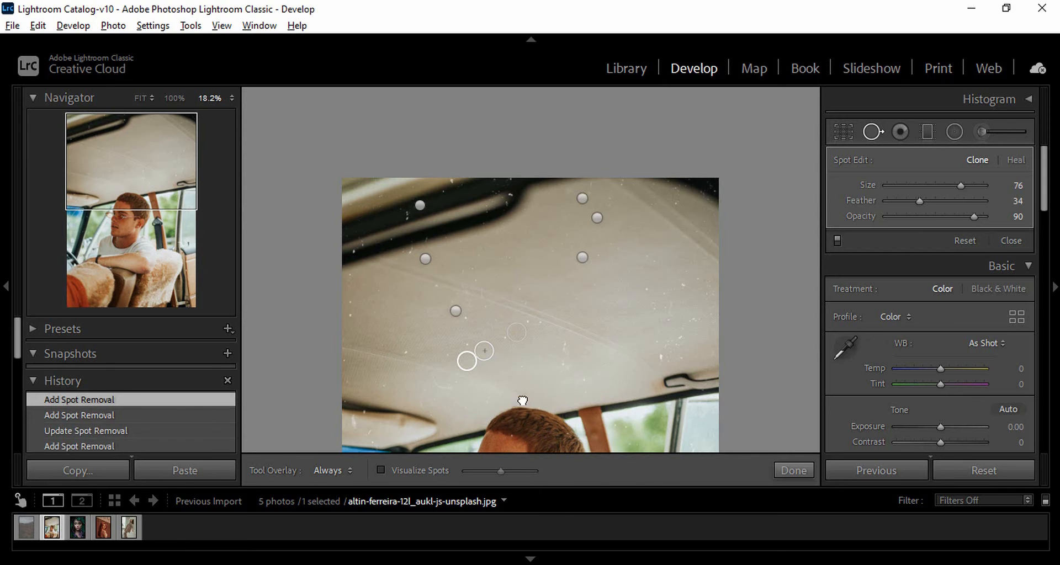
Clone out the marks above the sun visor and along the photo's left edge, adjusting the larger patch's sample area
scroll(524, 406, down, 3)
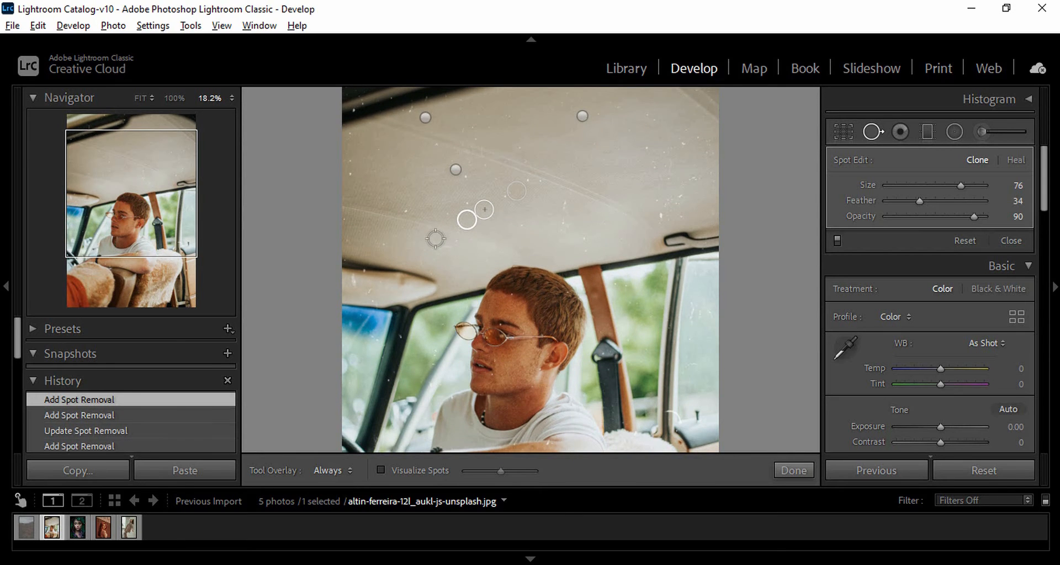
drag(433, 237, 448, 251)
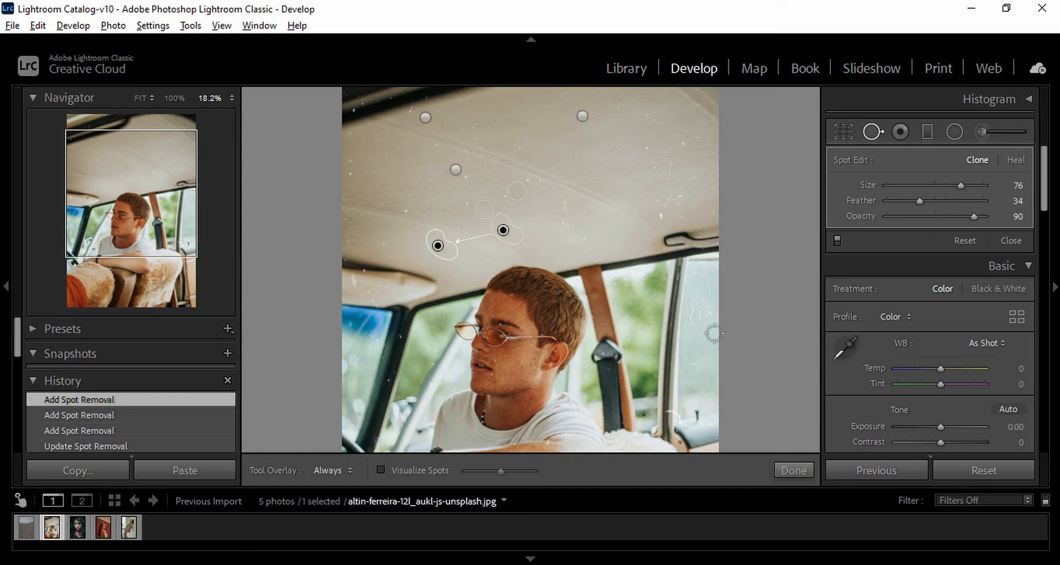
mouse_move(503, 228)
mouse_down()
mouse_move(383, 244)
mouse_move(413, 239)
mouse_move(419, 255)
mouse_move(407, 245)
mouse_move(417, 256)
mouse_move(515, 235)
mouse_up()
click(349, 177)
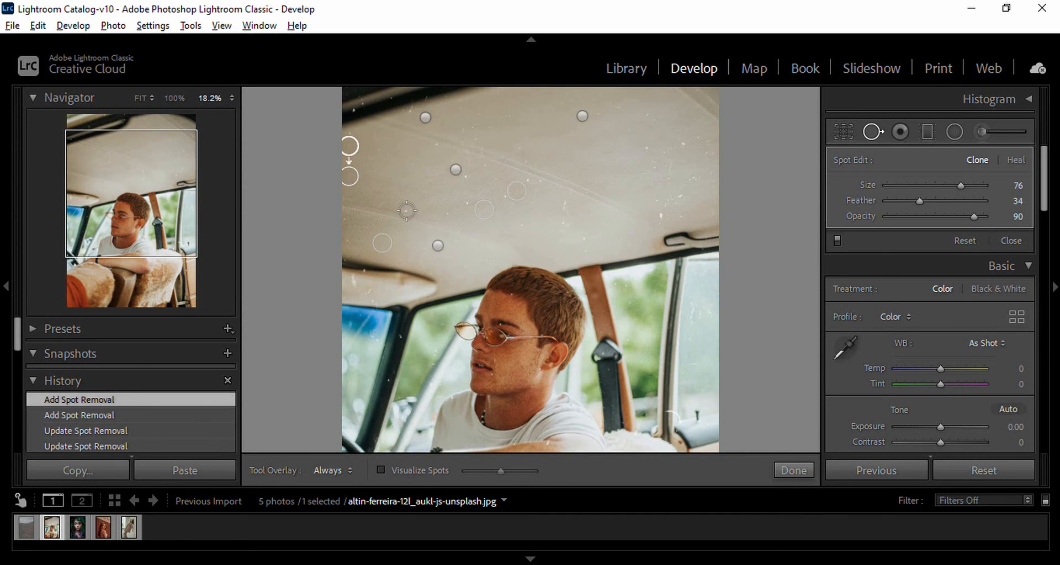
click(405, 187)
Switch the latest spot to Heal mode and heal the vertical cluster of specks above the grab handle
click(1016, 159)
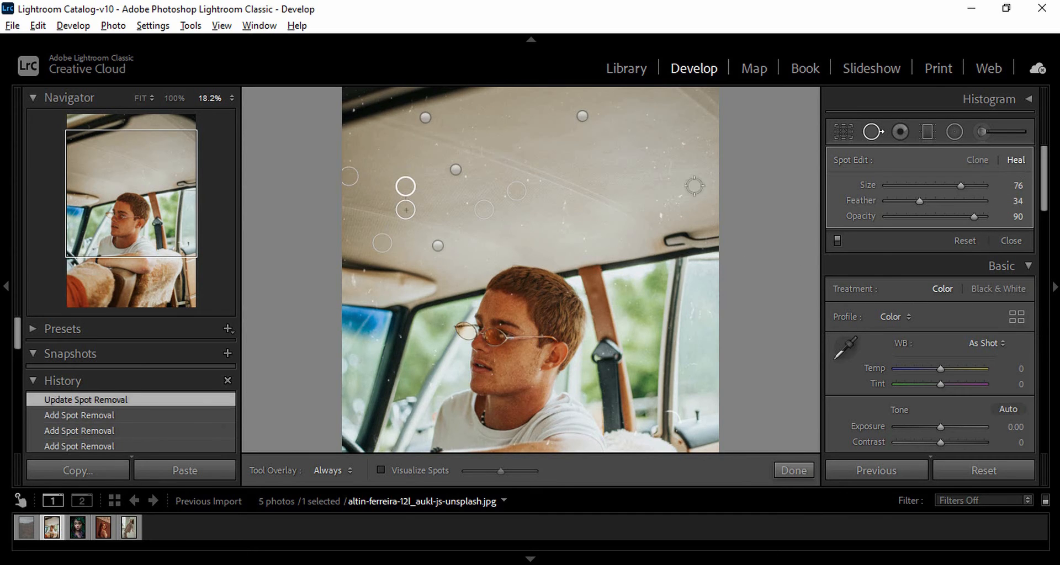
drag(663, 200, 663, 218)
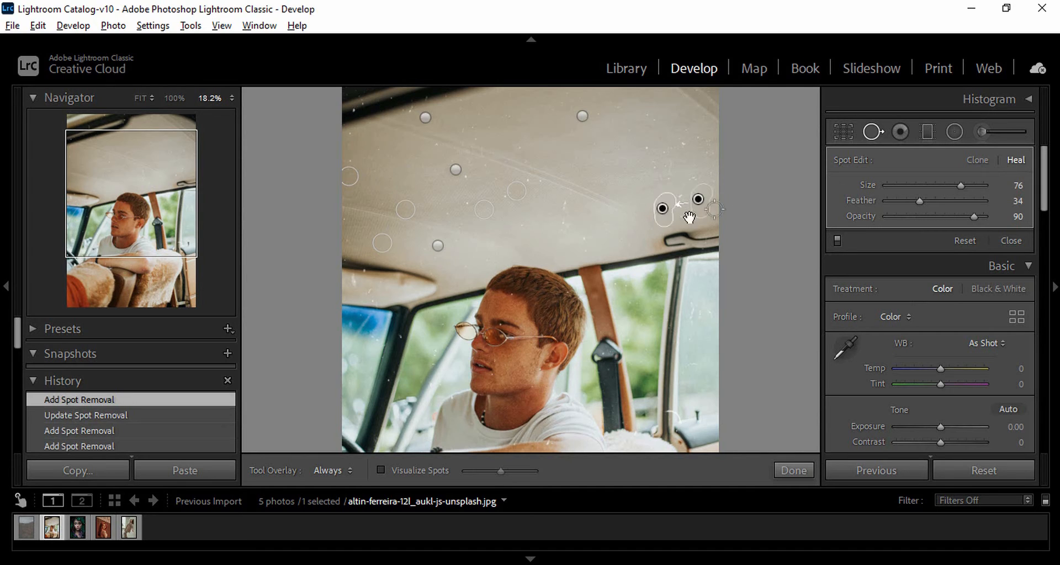
Heal three separate specks on the ceiling above the grab handle area
click(644, 148)
click(649, 165)
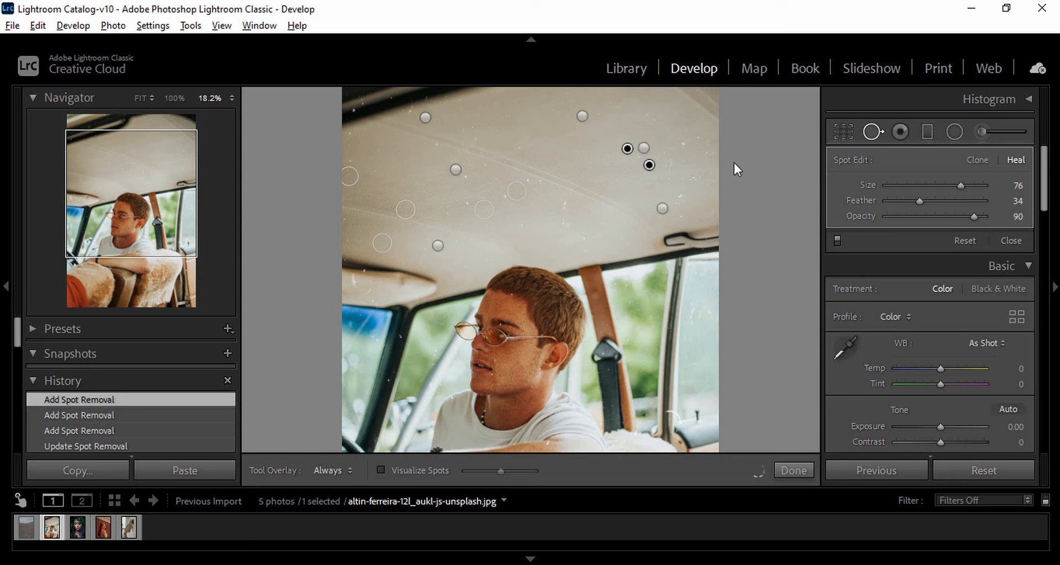
click(683, 146)
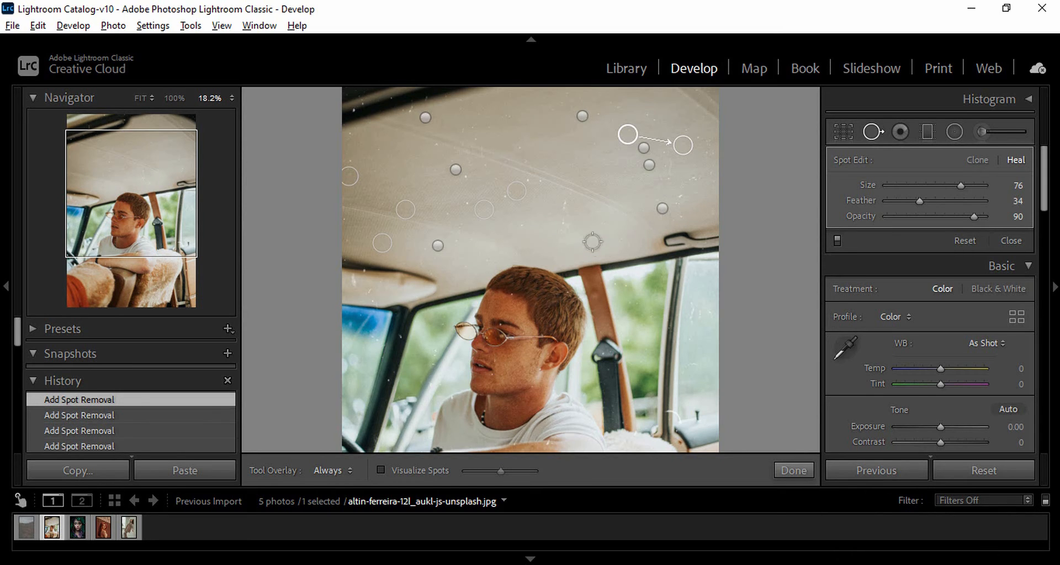
Heal the vertical mark mid-ceiling, the speck below it and the mark on the upper seat belt, and close Spot Removal
drag(563, 203, 564, 227)
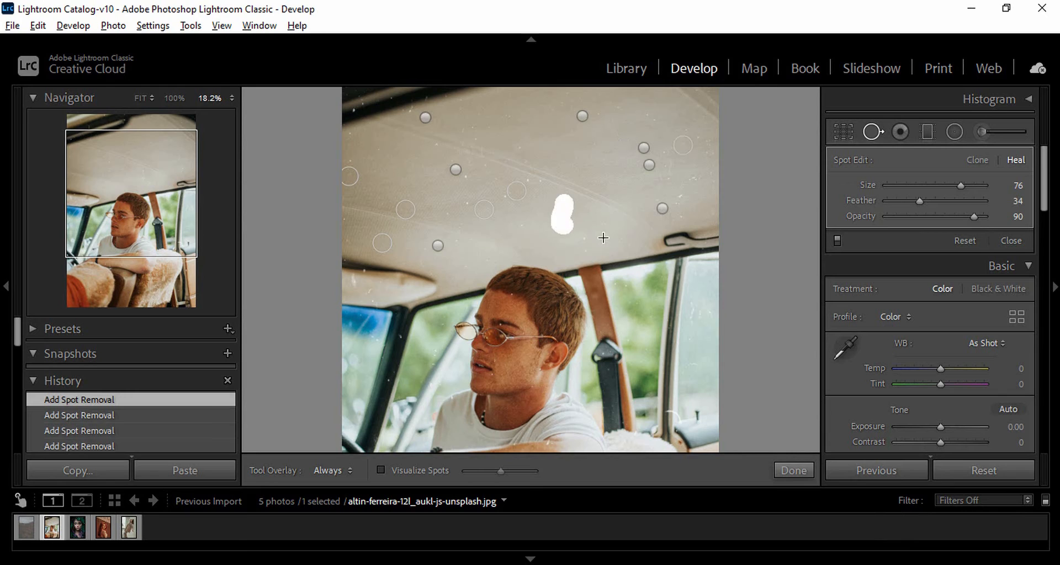
click(584, 238)
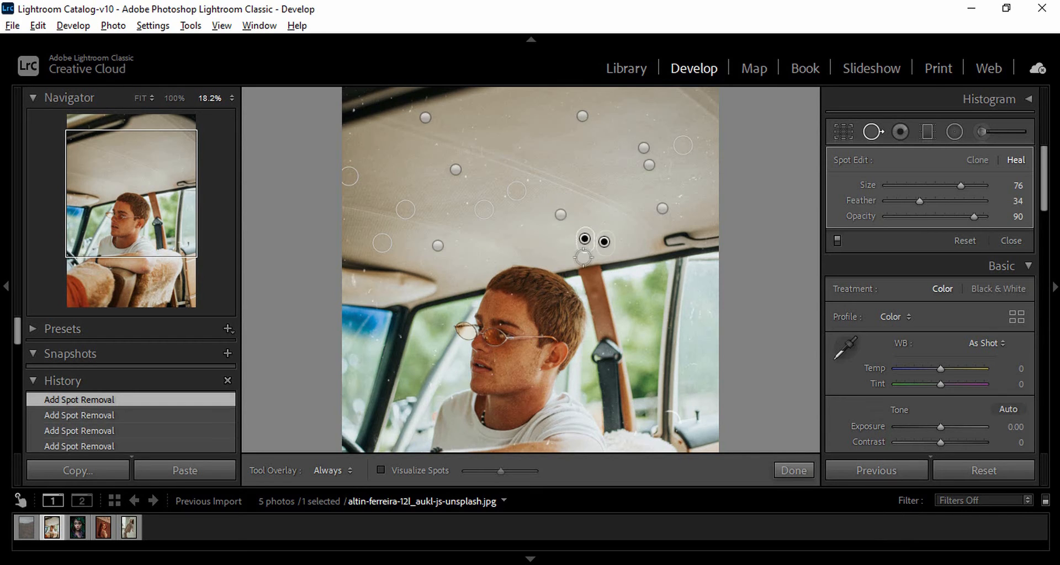
click(594, 293)
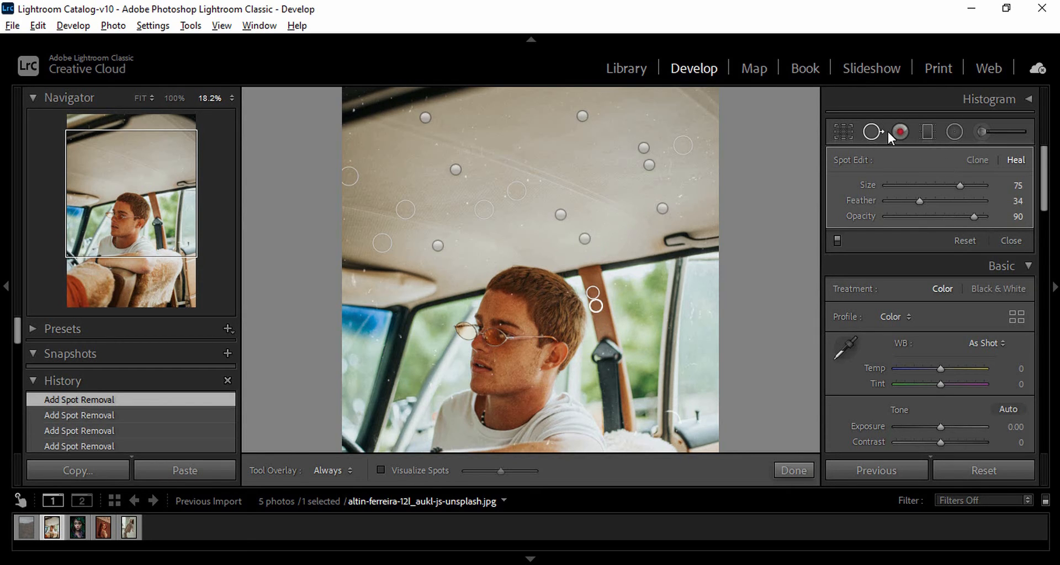
click(873, 132)
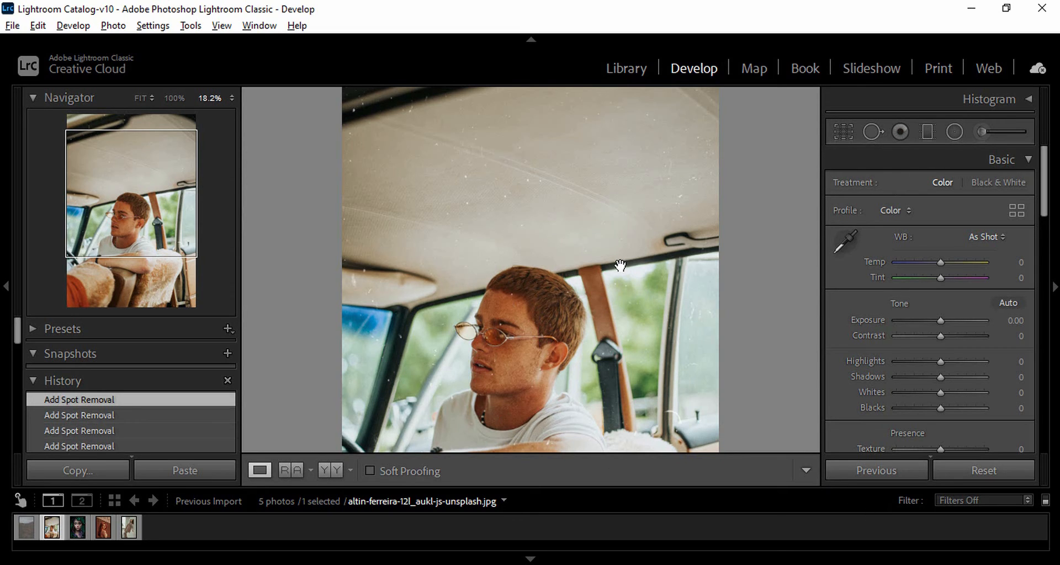
Compare the car photo before and after the spot removal, switching between the two versions twice
key(backslash)
key(backslash)
key(backslash)
key(backslash)
Switch to the photo of the child in the field and add a graduated filter from the top edge to just below the horizon
click(26, 528)
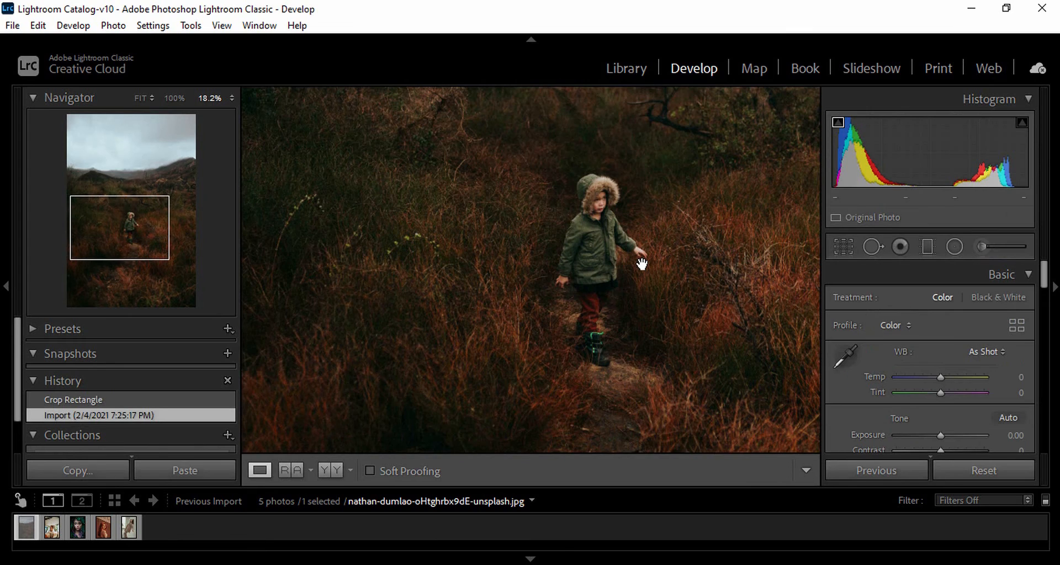
click(141, 98)
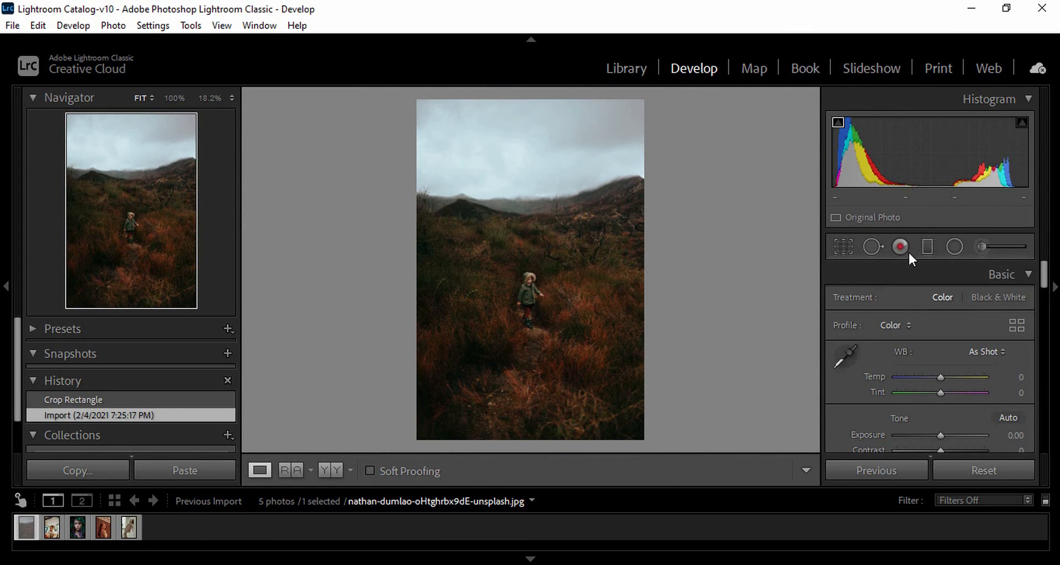
click(928, 246)
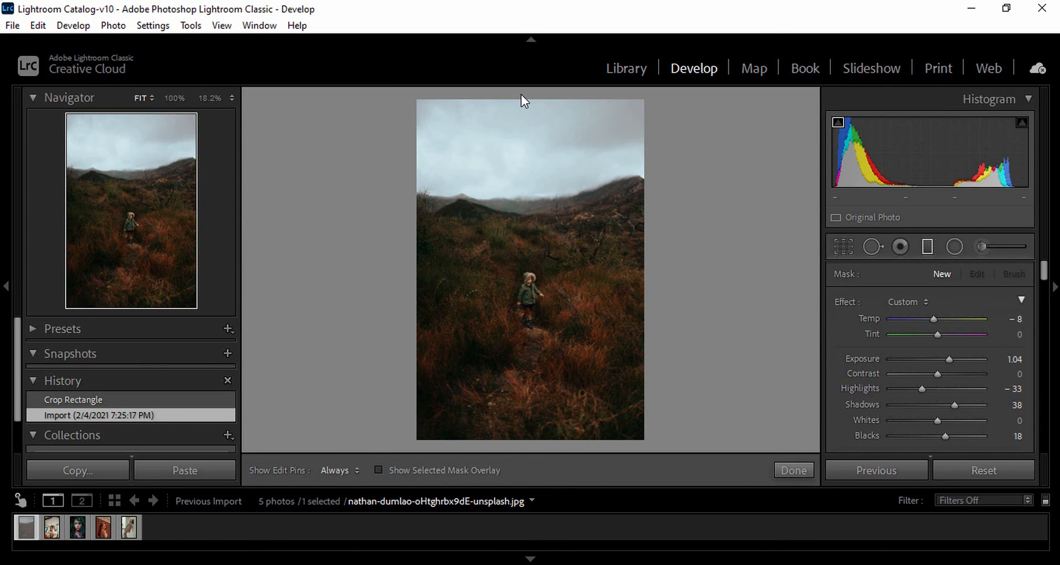
drag(521, 95, 521, 225)
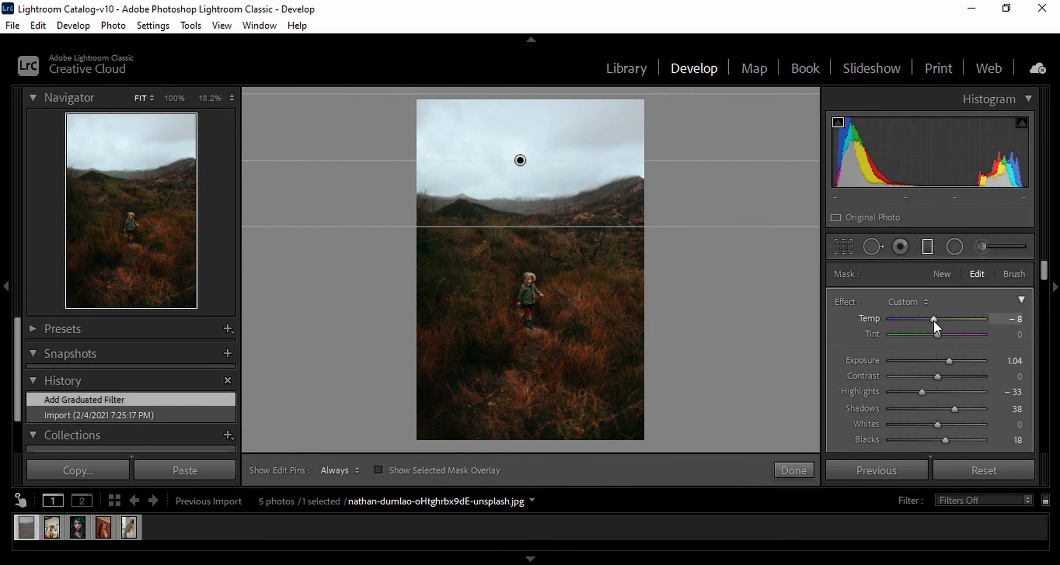
Set the sky filter's temperature to -39 and exposure to -0.17, and raise its lower boundary to the horizon
mouse_move(933, 319)
mouse_down()
mouse_move(907, 319)
mouse_move(919, 322)
mouse_up()
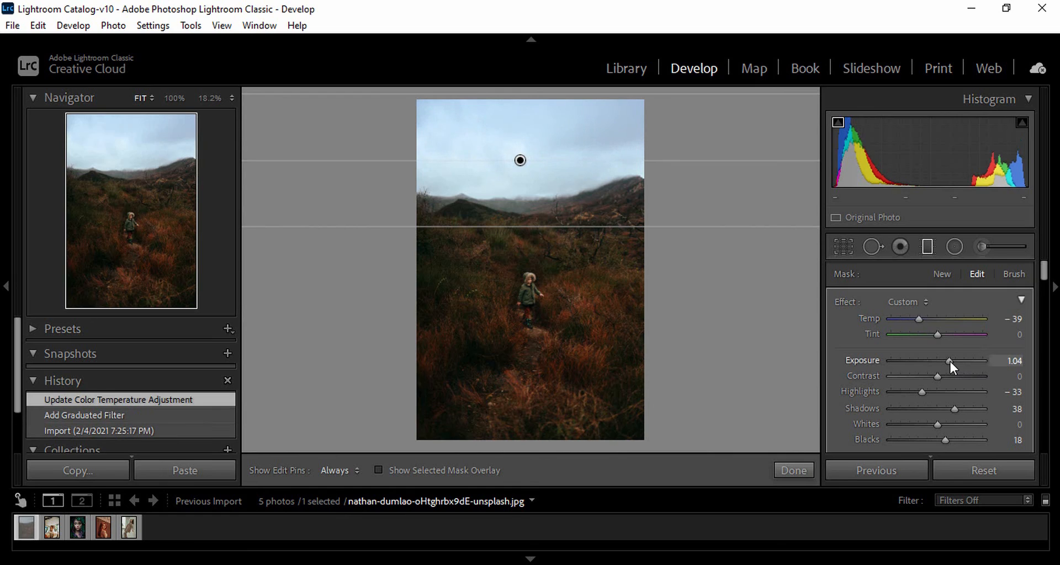
drag(949, 362, 946, 359)
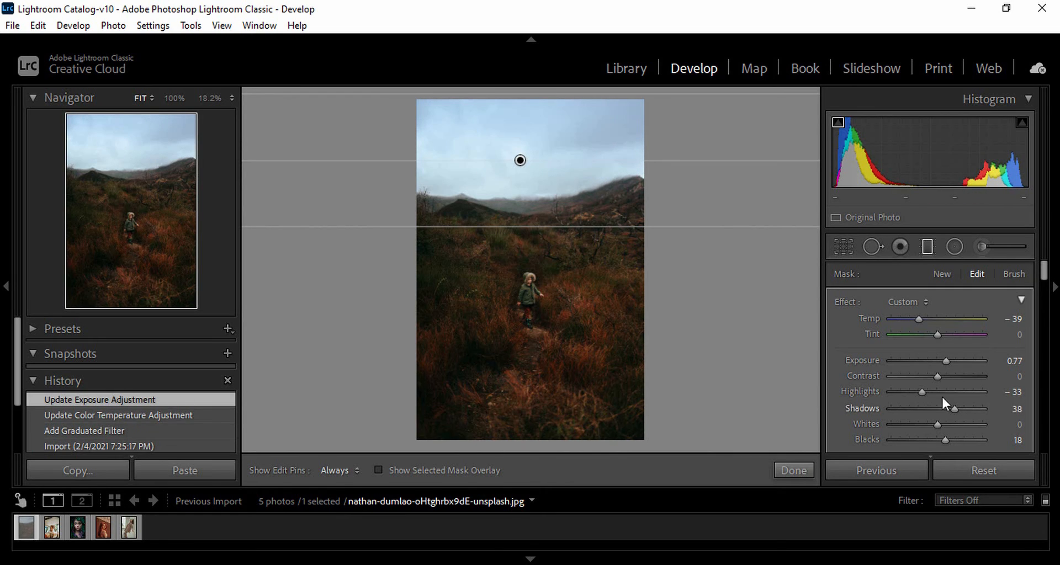
drag(946, 356, 933, 360)
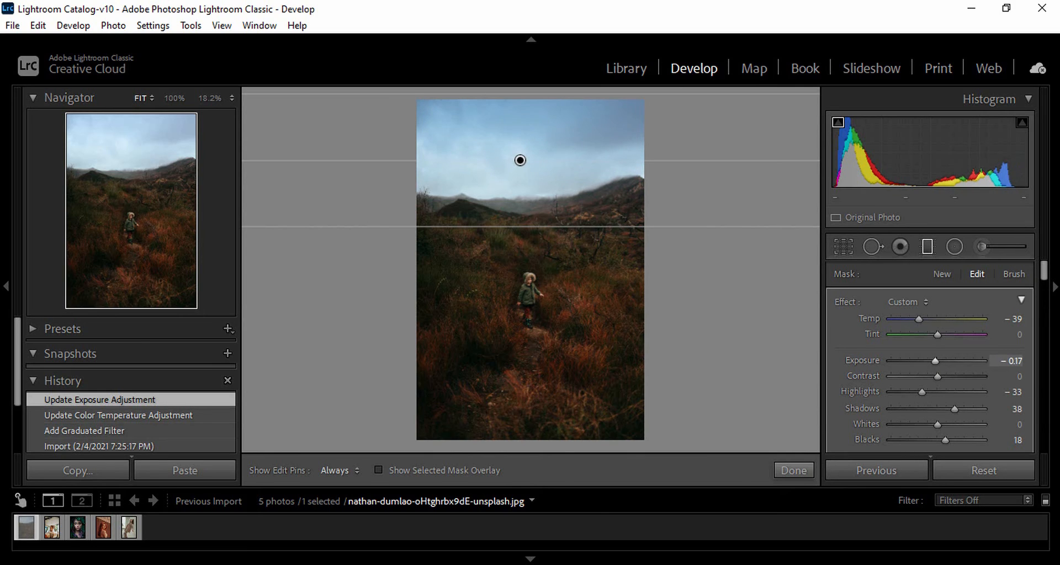
drag(532, 226, 537, 201)
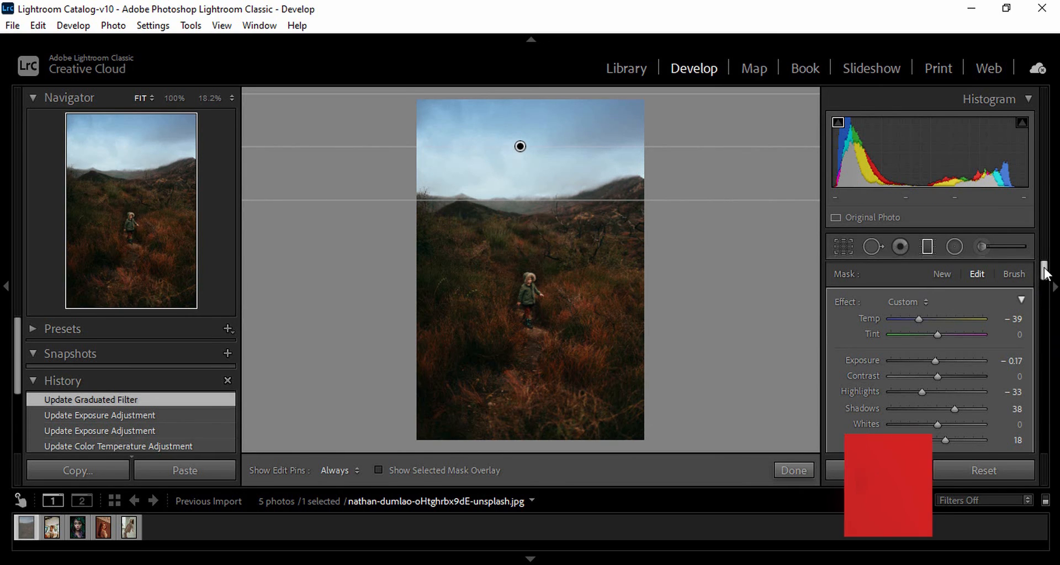
drag(1045, 270, 1046, 278)
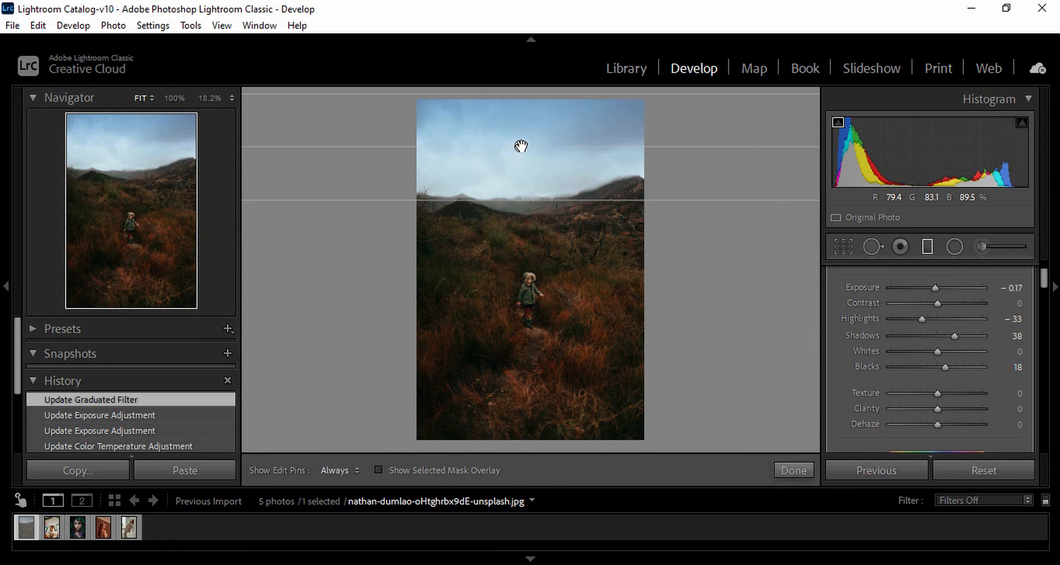
Add an elliptical radial filter centred on the child and invert its mask
click(959, 249)
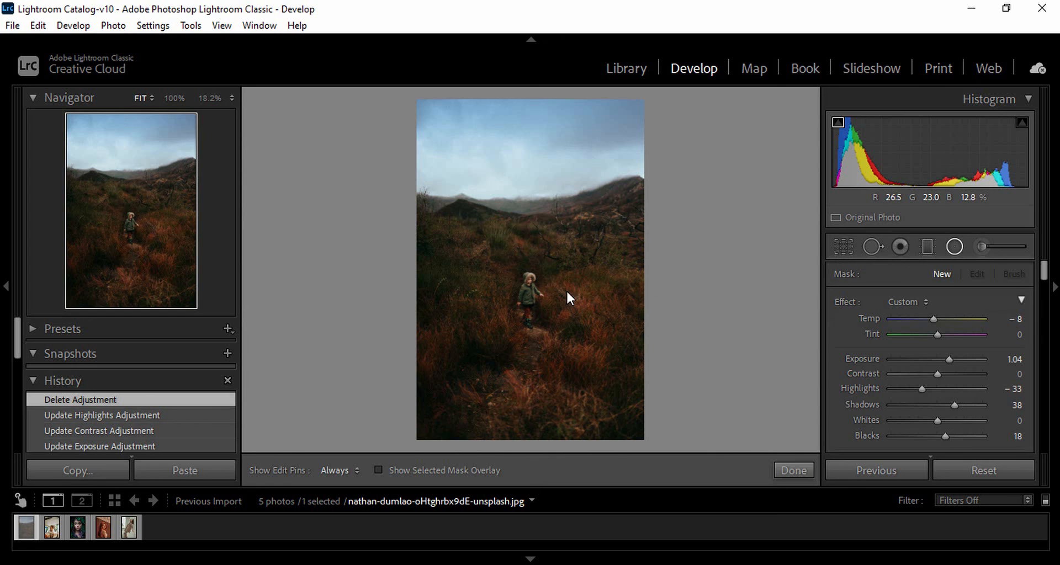
key(r)
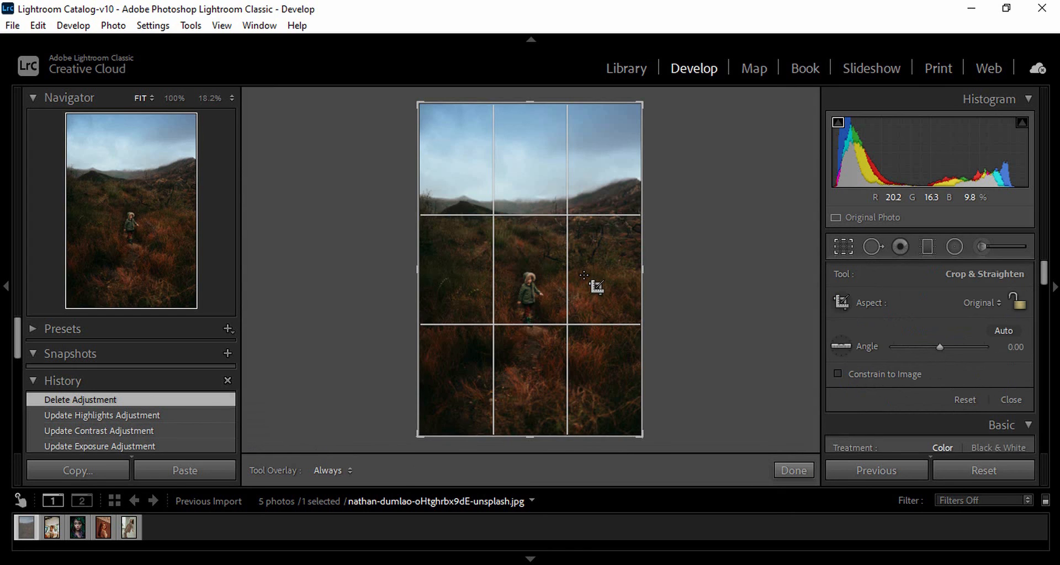
key(shift+m)
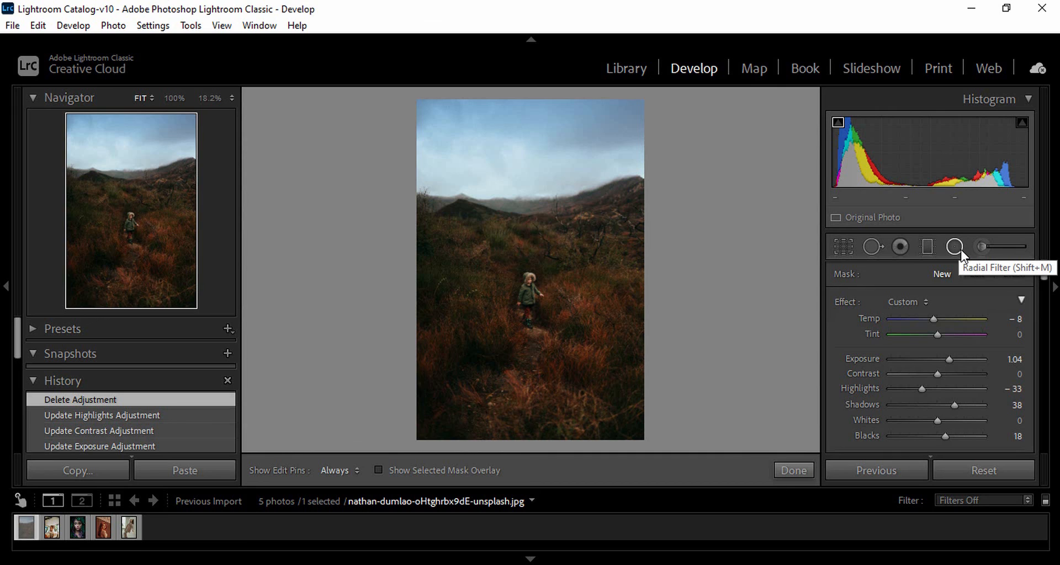
drag(500, 250, 560, 321)
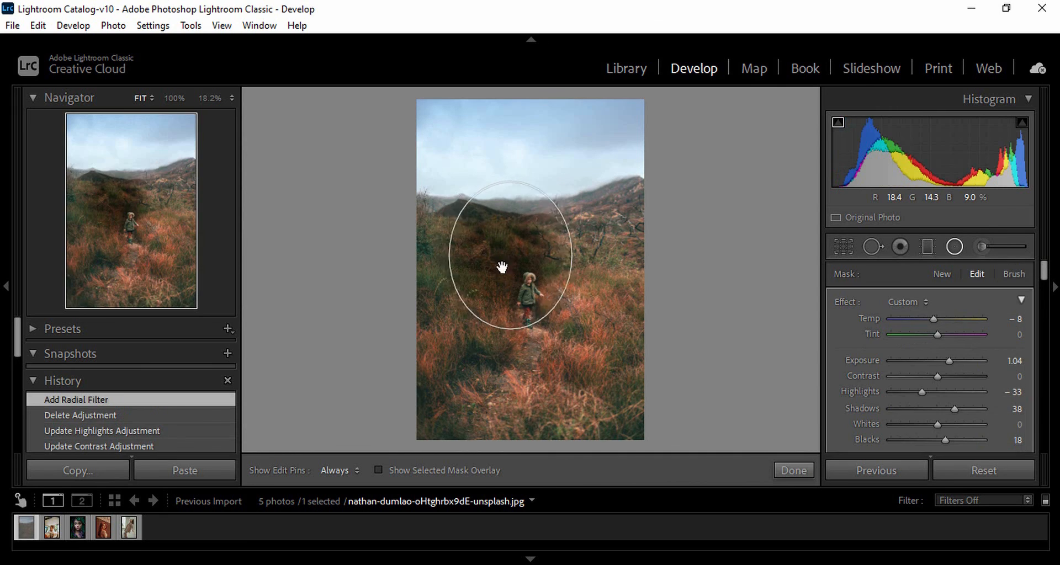
drag(504, 272, 524, 307)
mouse_move(1045, 270)
mouse_down()
mouse_move(1046, 306)
mouse_move(1055, 270)
mouse_up()
click(876, 369)
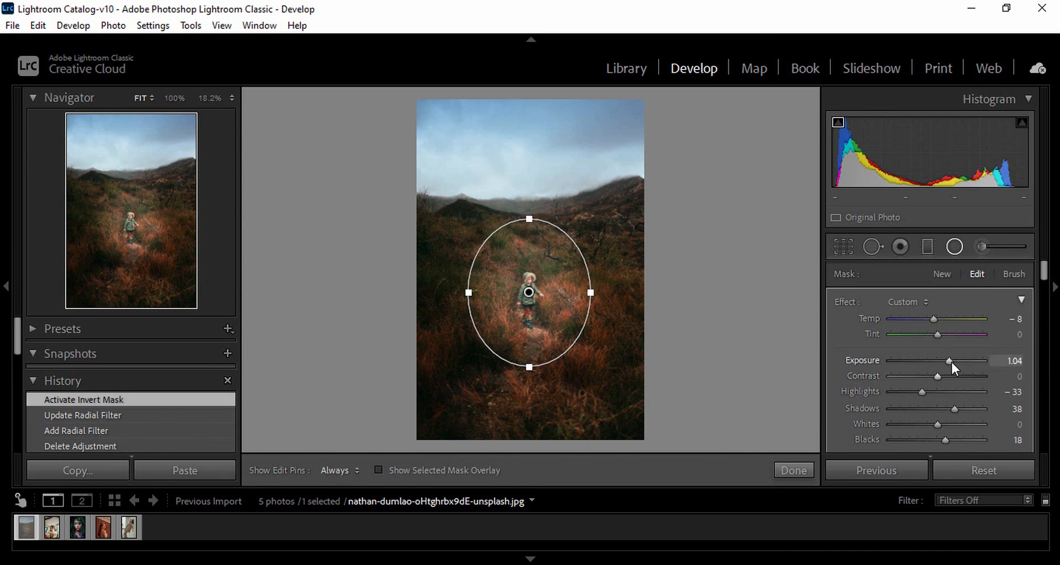
Lower the radial filter's exposure to about 0.30 and adjust its highlights and shadows
drag(949, 360, 939, 357)
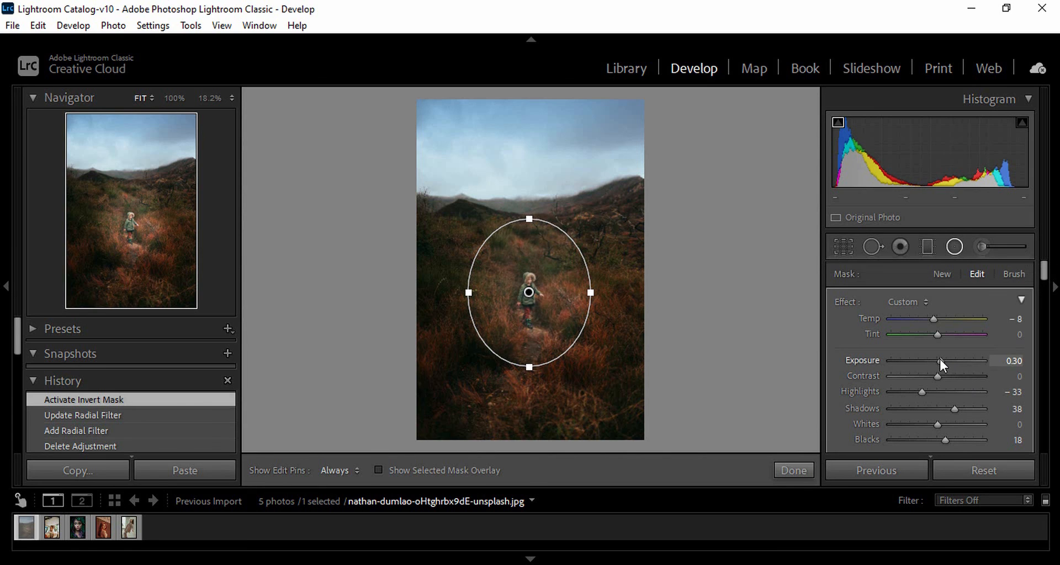
drag(921, 392, 967, 409)
double_click(940, 360)
Increase the radial filter's feather above 50 and rotate its ellipse very slightly
drag(1044, 278, 1043, 310)
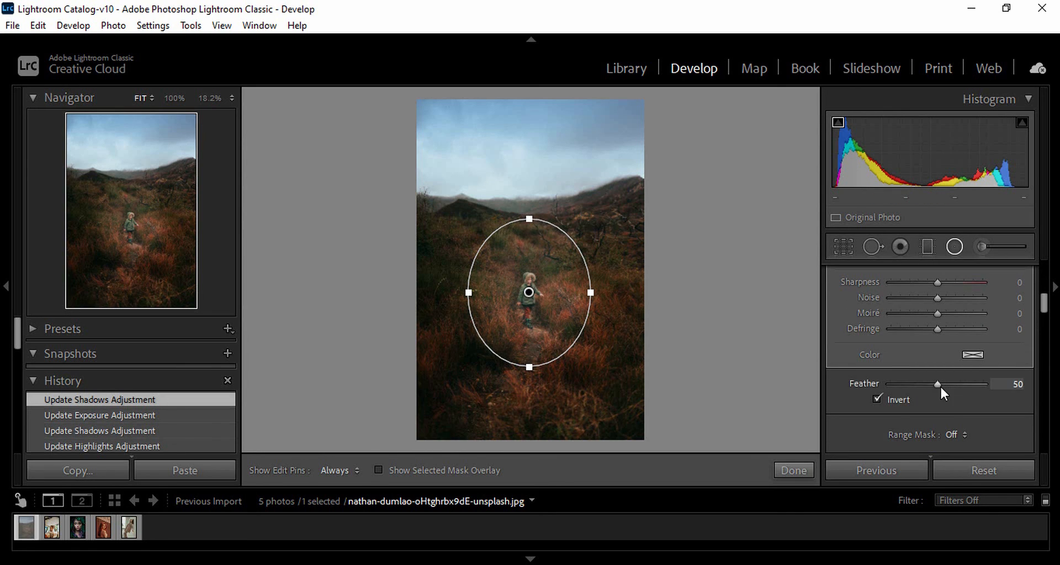
drag(940, 385, 971, 385)
drag(547, 182, 527, 430)
Set the radial filter's sharpness to 13, texture to 24, clarity to 16 and dehaze to 13
mouse_move(936, 282)
mouse_down()
mouse_move(961, 280)
mouse_move(941, 282)
mouse_up()
scroll(941, 281, up, 3)
drag(937, 317, 945, 346)
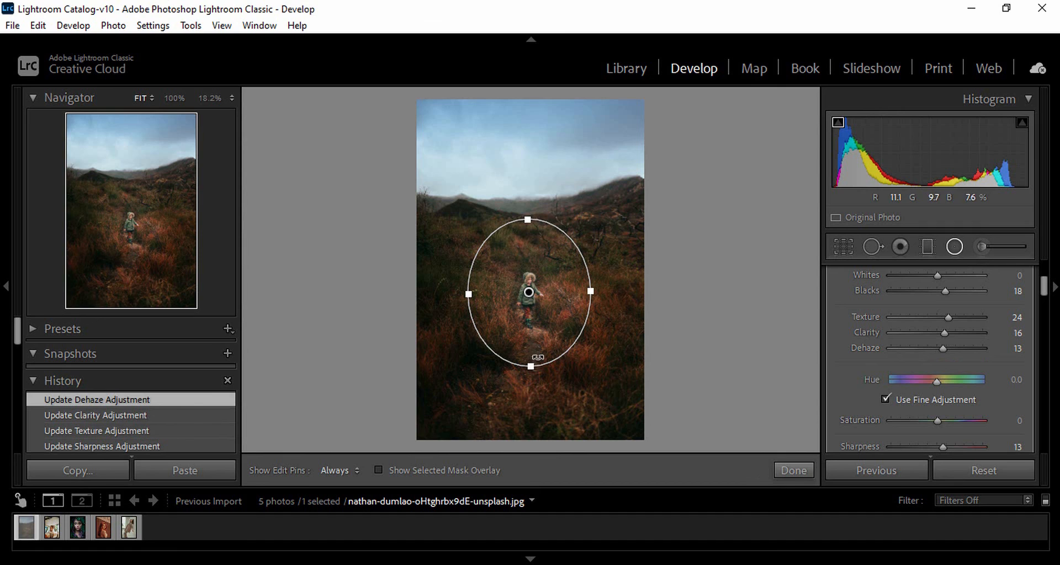
Enlarge the radial filter around the child into a nearly circular area reaching up to the horizon
drag(530, 367, 532, 403)
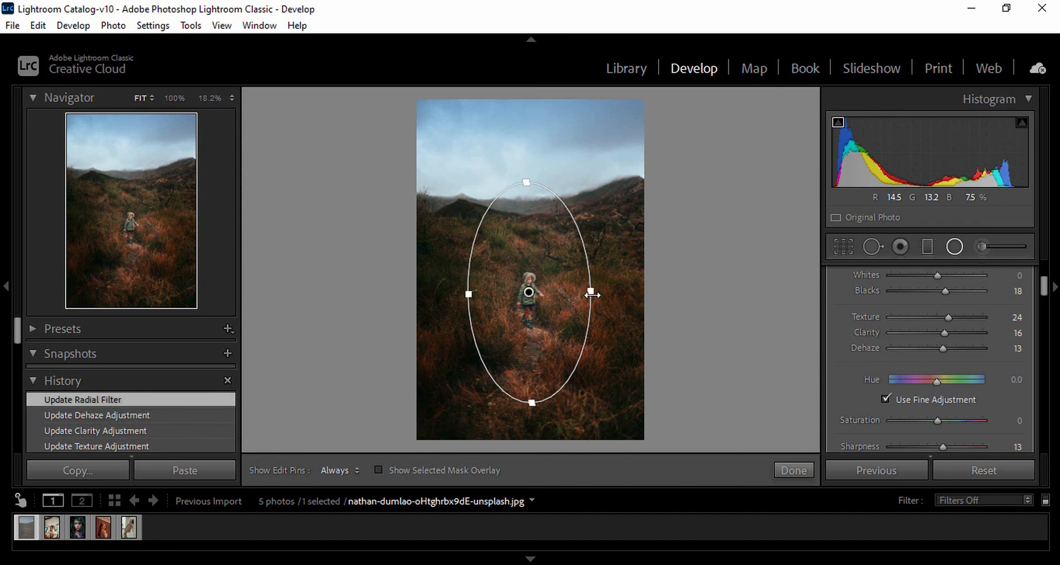
drag(592, 294, 618, 293)
drag(526, 183, 535, 199)
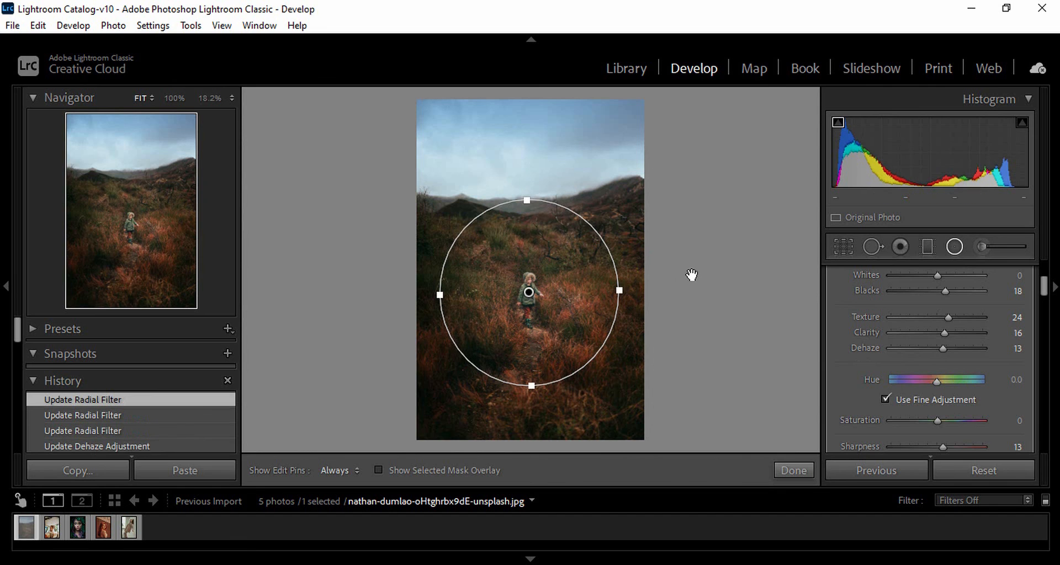